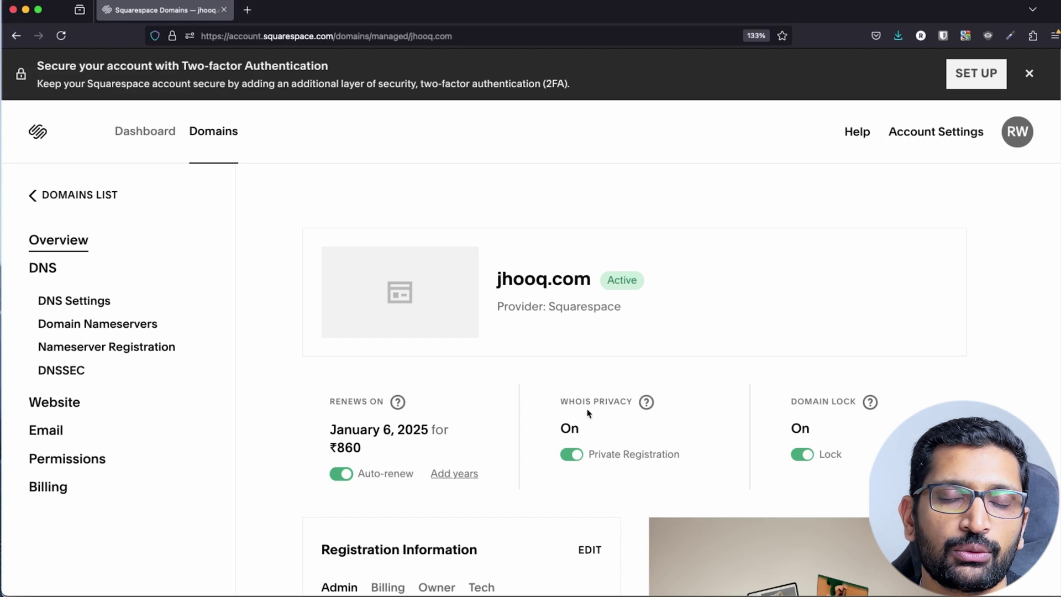
- View the live jhooq.com website, then examine the domain's nameservers in its Squarespace DNS configuration
left_click(561, 275)
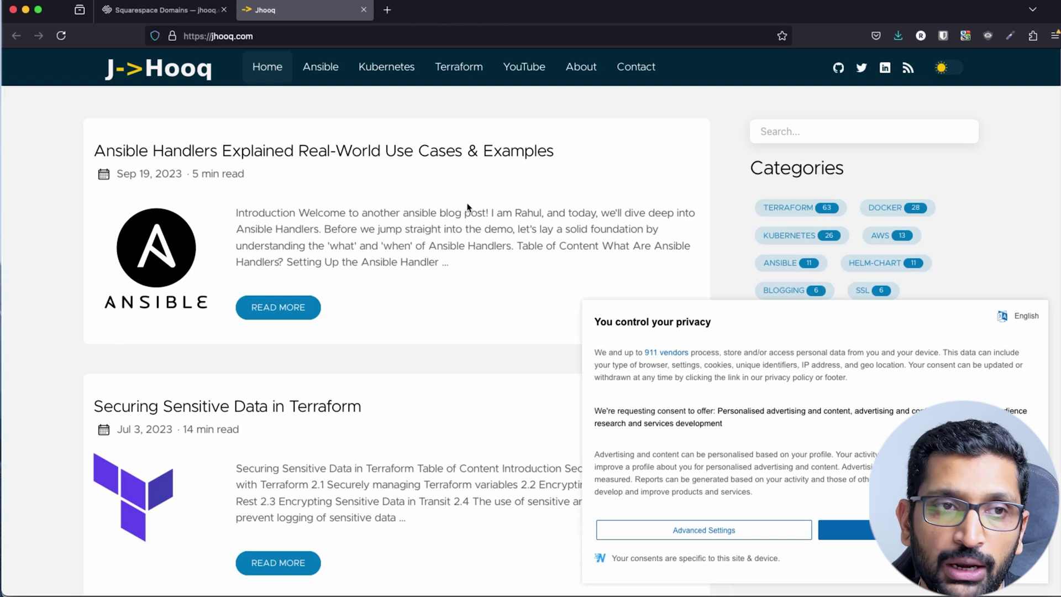
left_click(170, 17)
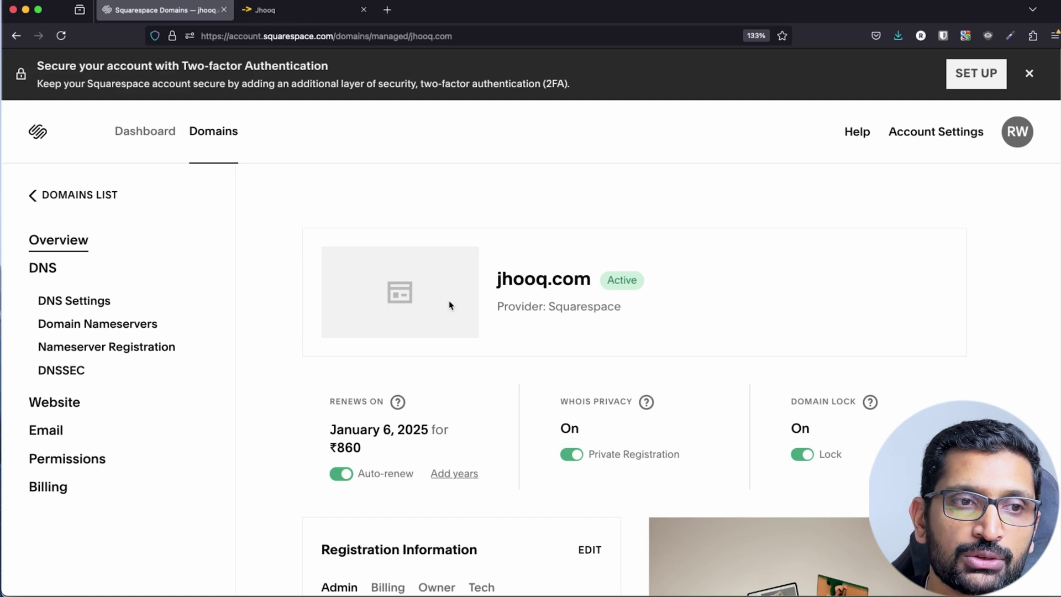
left_click(70, 330)
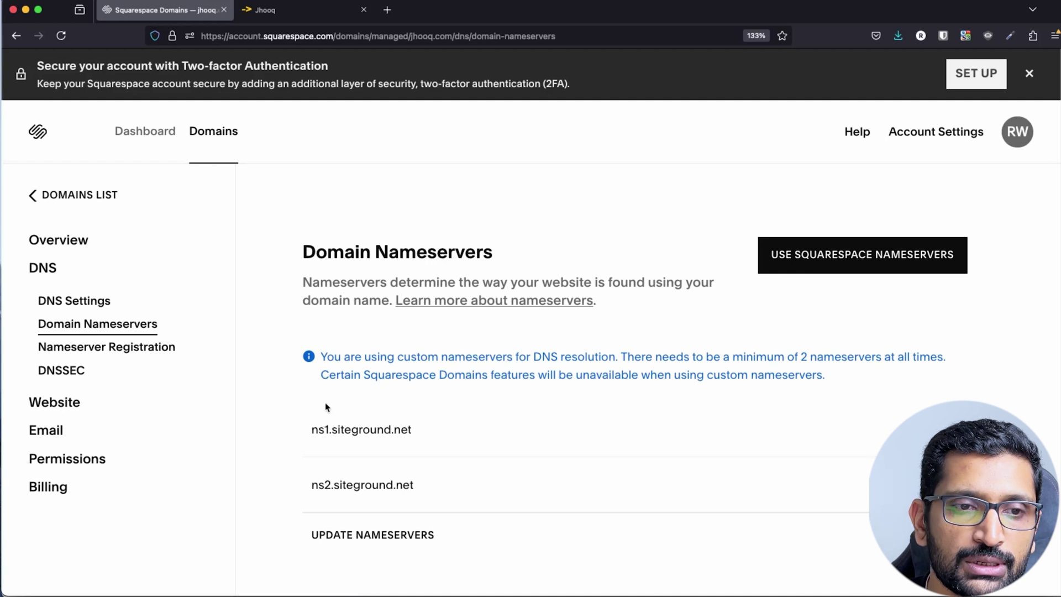
scroll(328, 409, "down", 1)
left_click_drag(309, 379, 441, 384)
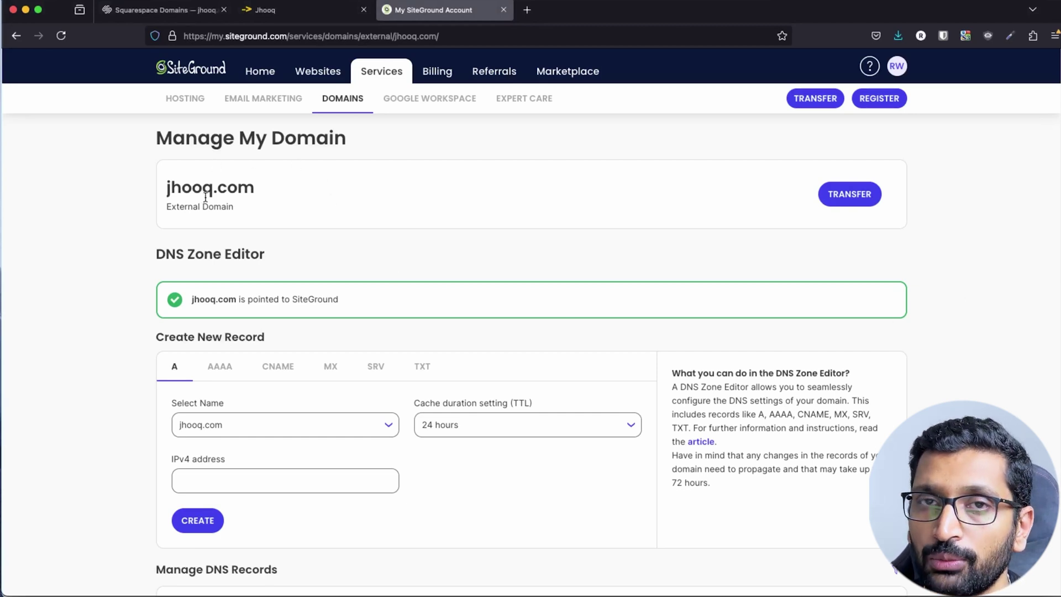
- In SiteGround's DNS Zone Editor for jhooq.com, look through the CNAME, MX and TXT forms for creating a new record
scroll(310, 328, "down", 3)
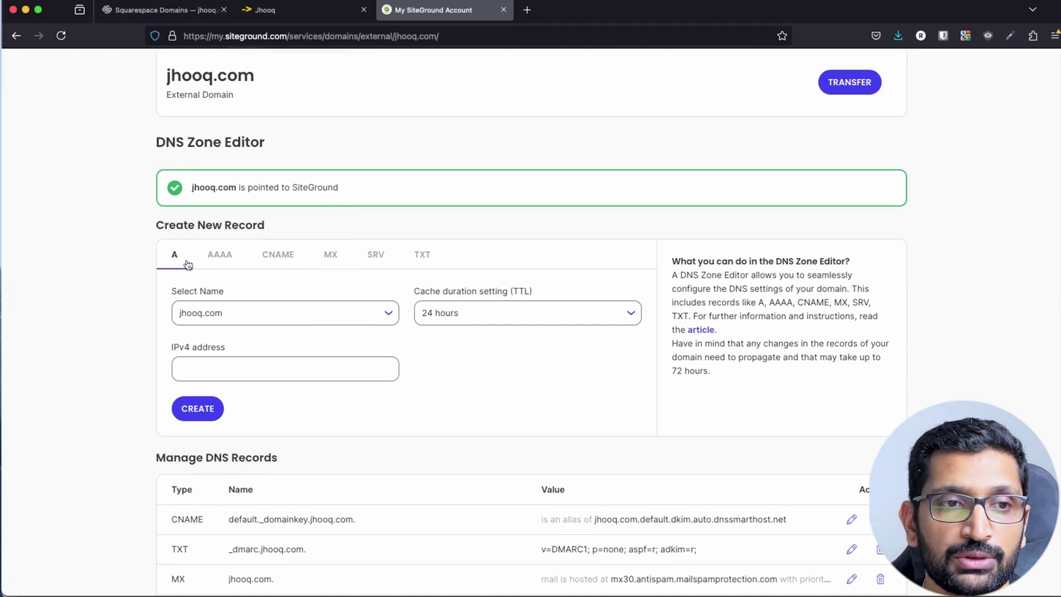
left_click(278, 259)
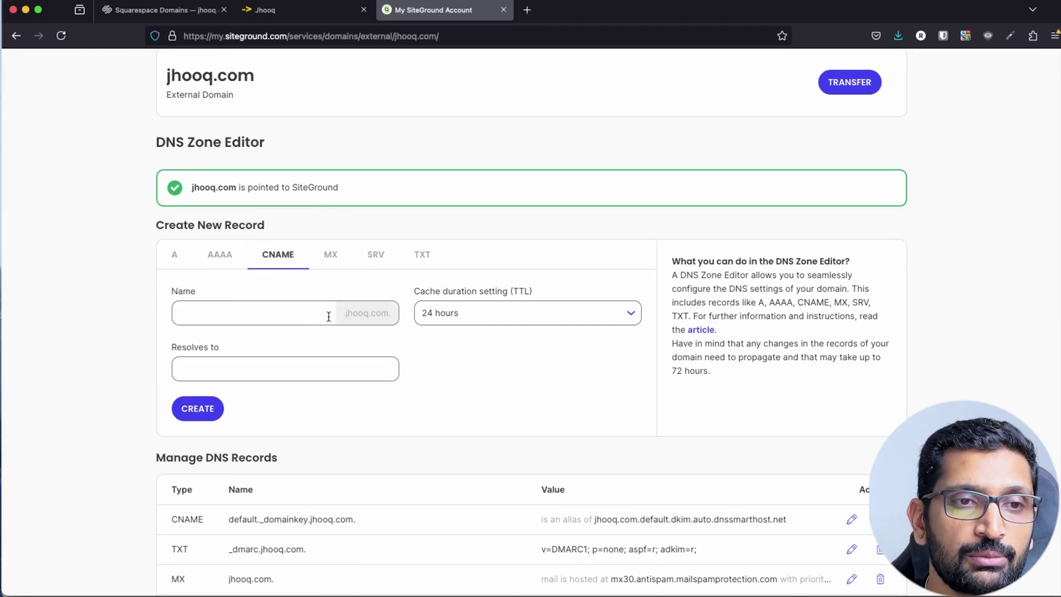
left_click(332, 258)
left_click(428, 261)
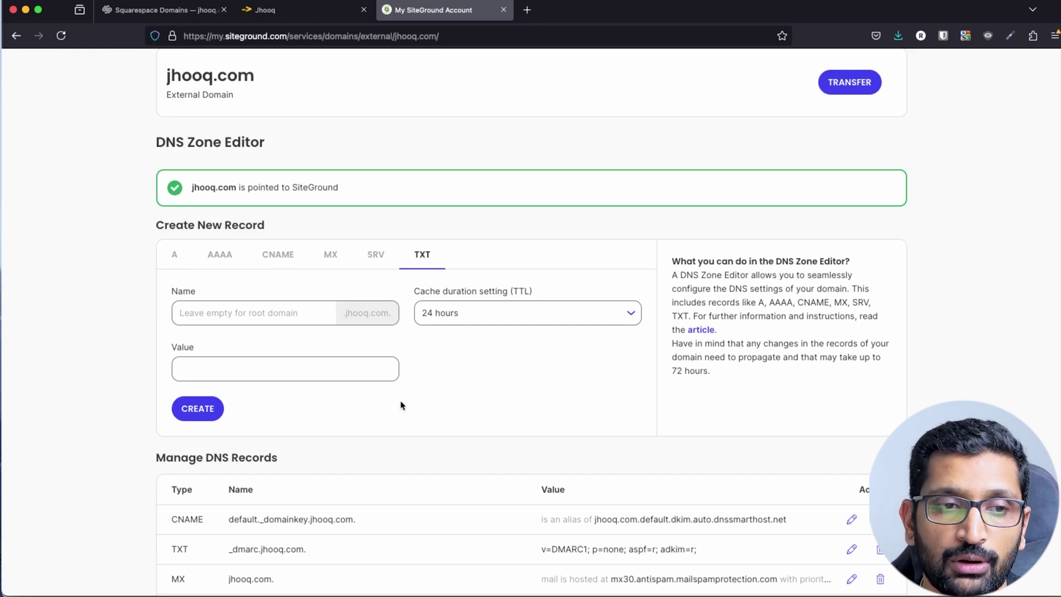
- Examine the TXT and MX entries among the existing jhooq.com DNS records, including the first MX record's mail host
scroll(402, 403, "down", 3)
scroll(401, 403, "down", 5)
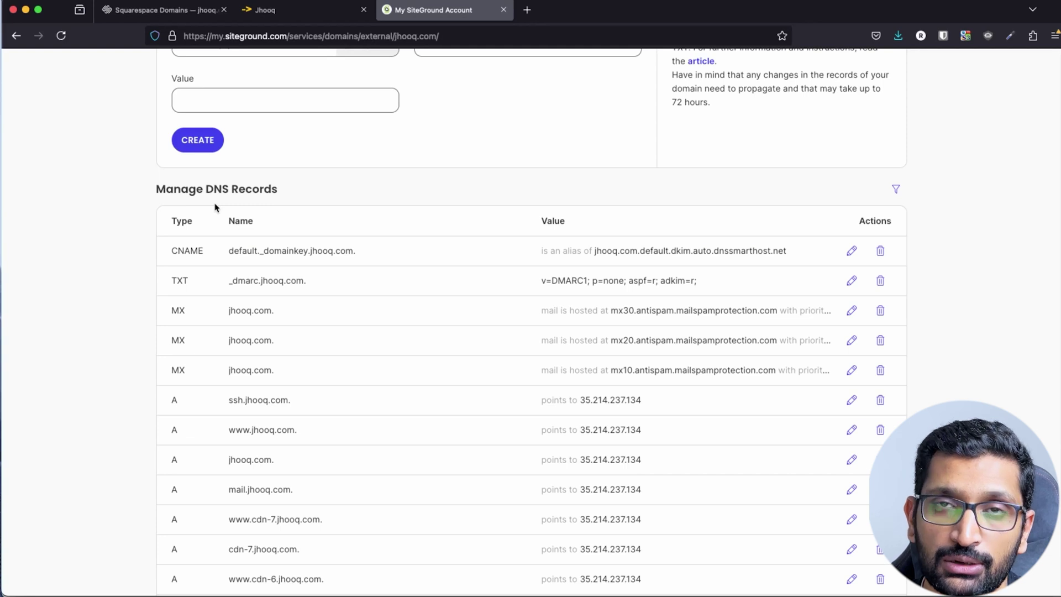
scroll(229, 337, "down", 2)
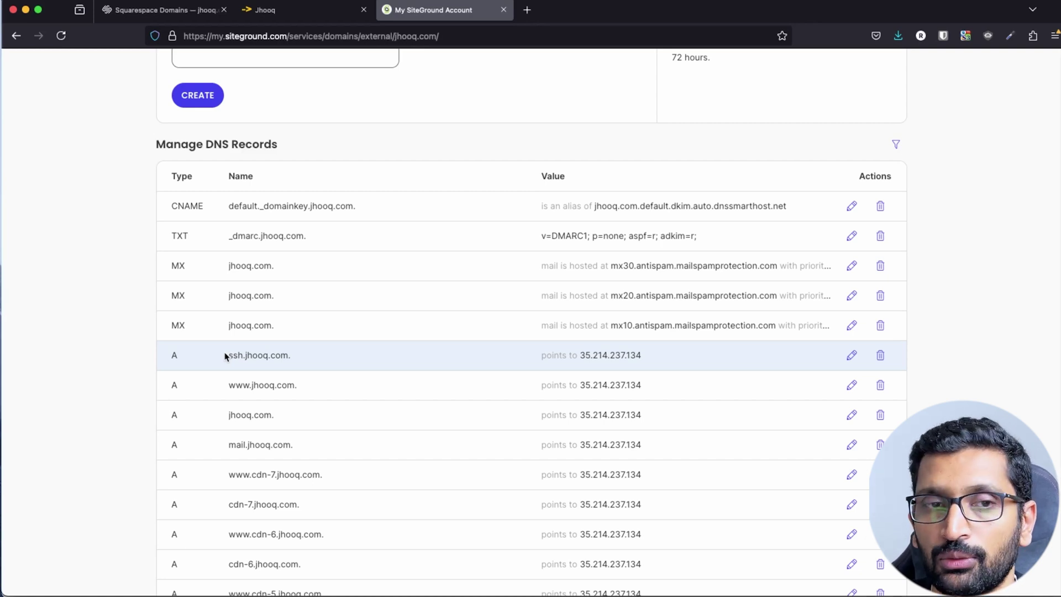
scroll(229, 344, "down", 1)
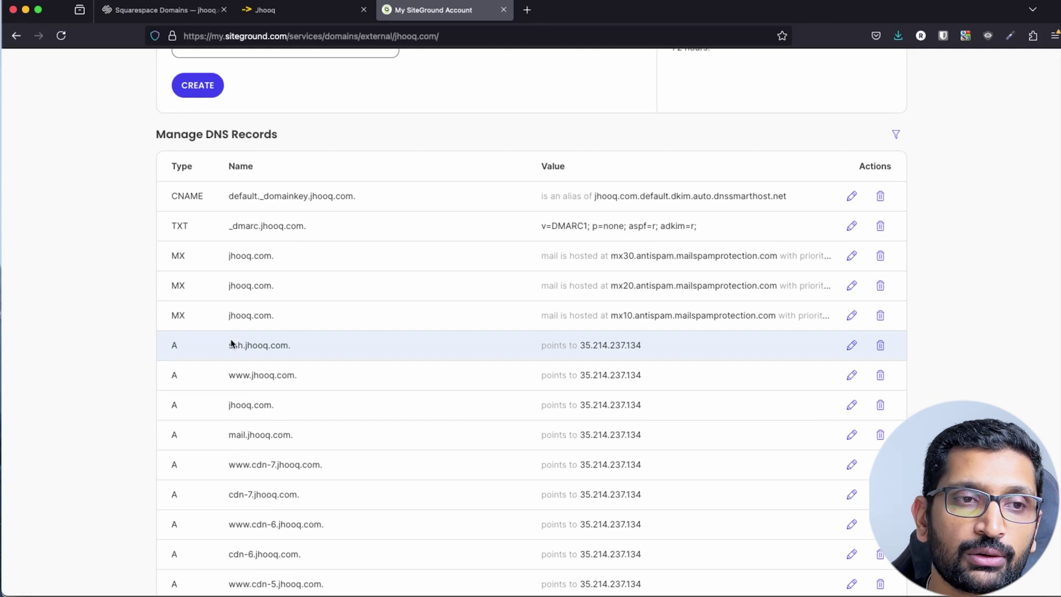
double_click(194, 231)
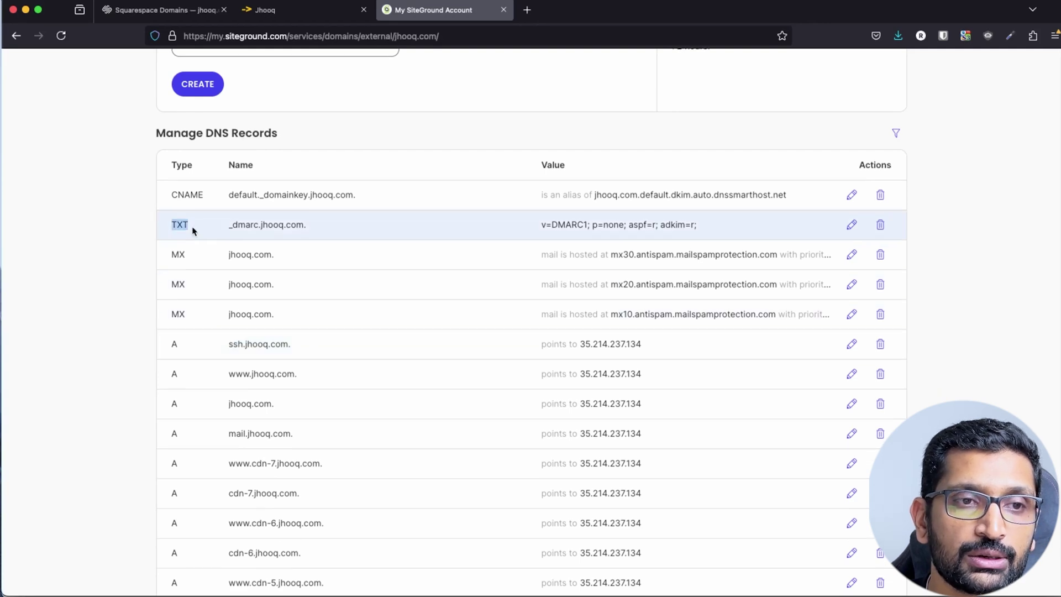
double_click(186, 255)
left_click_drag(609, 255, 781, 259)
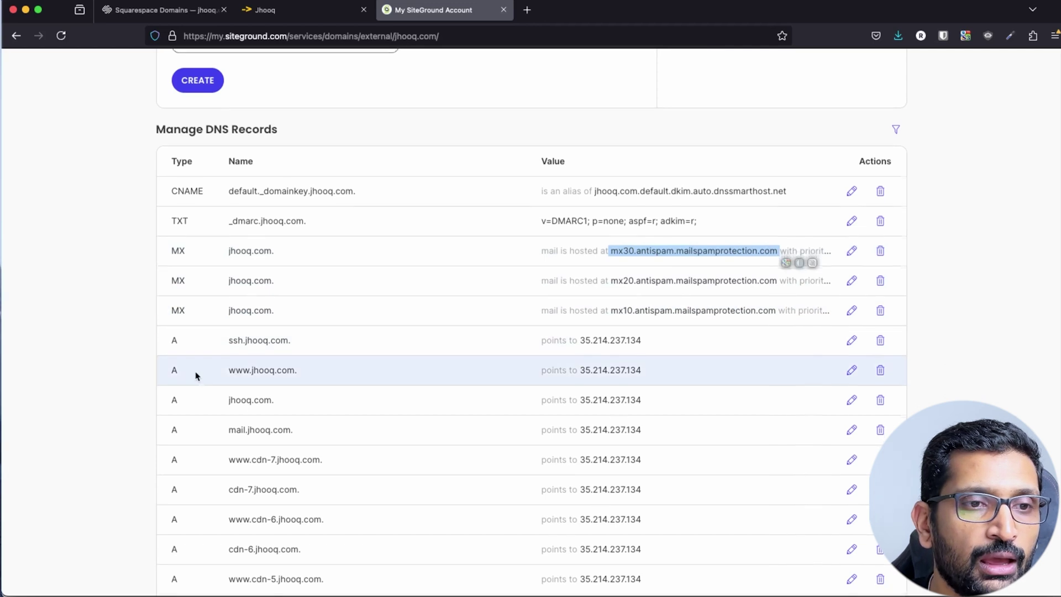
scroll(173, 310, "down", 3)
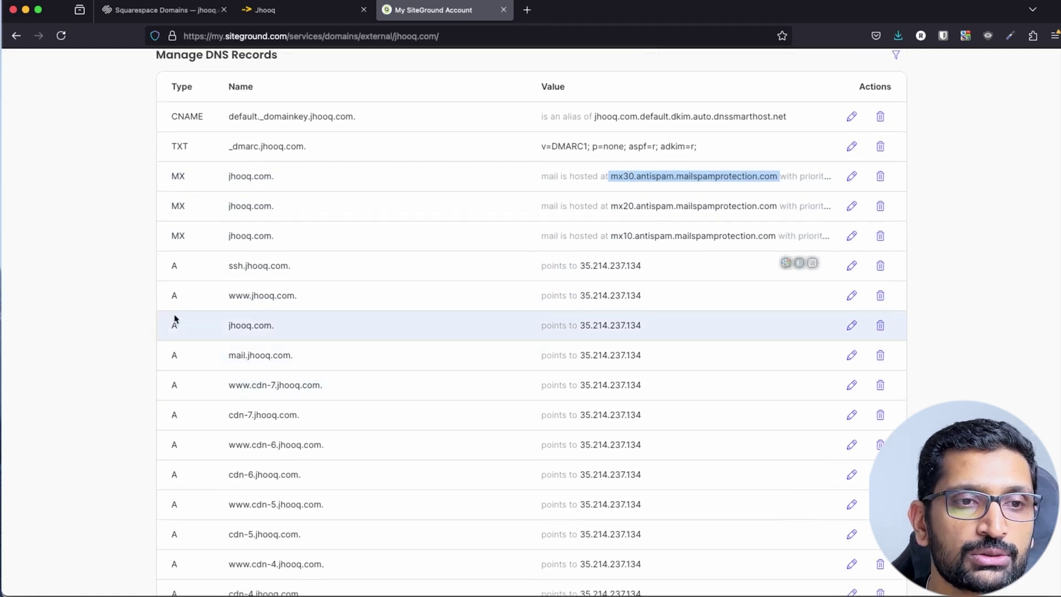
triple_click(253, 302)
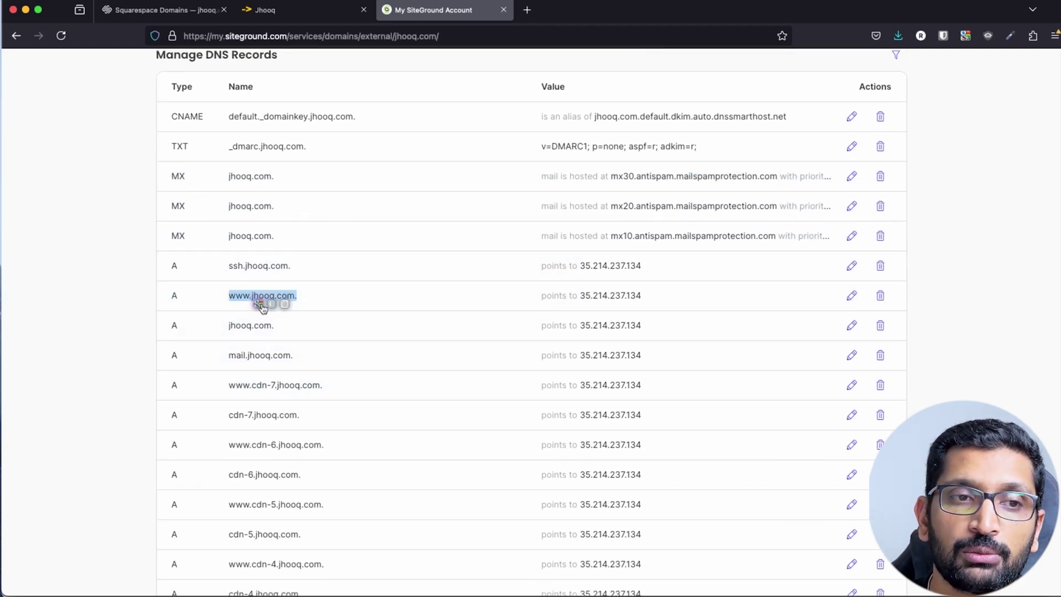
triple_click(248, 327)
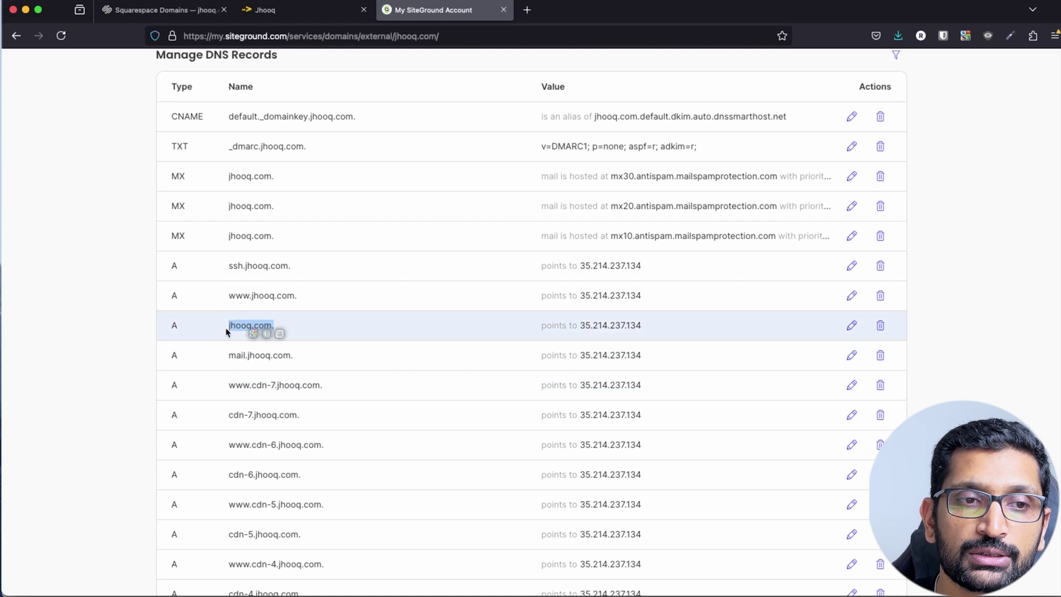
mouse_move(228, 331)
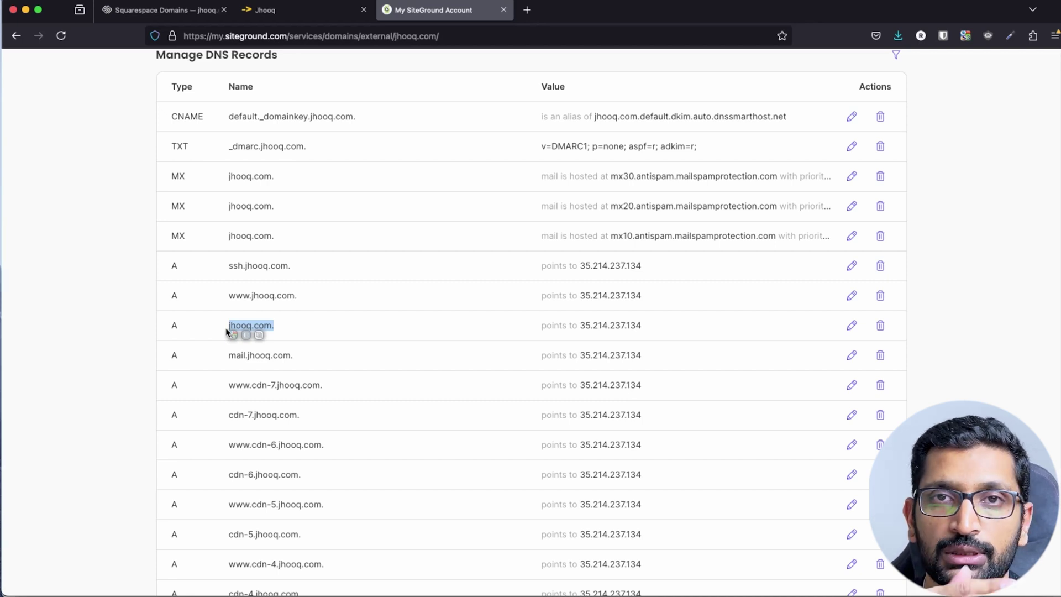
- Open the terminal, run nslookup jhooq.com and check the address returned for the domain
key("alt+space")
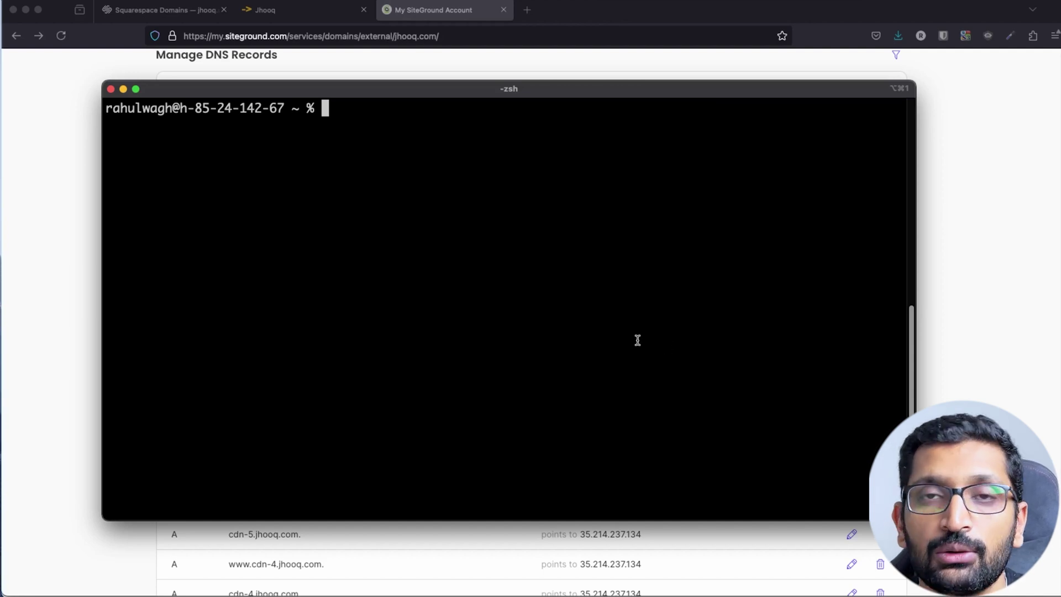
type("ns")
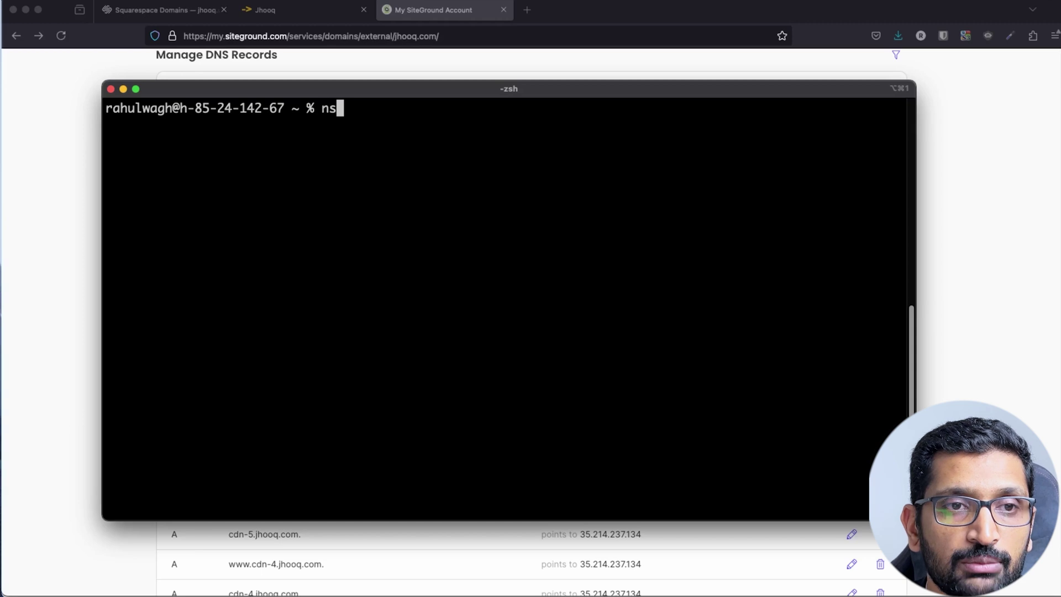
type("lookup ")
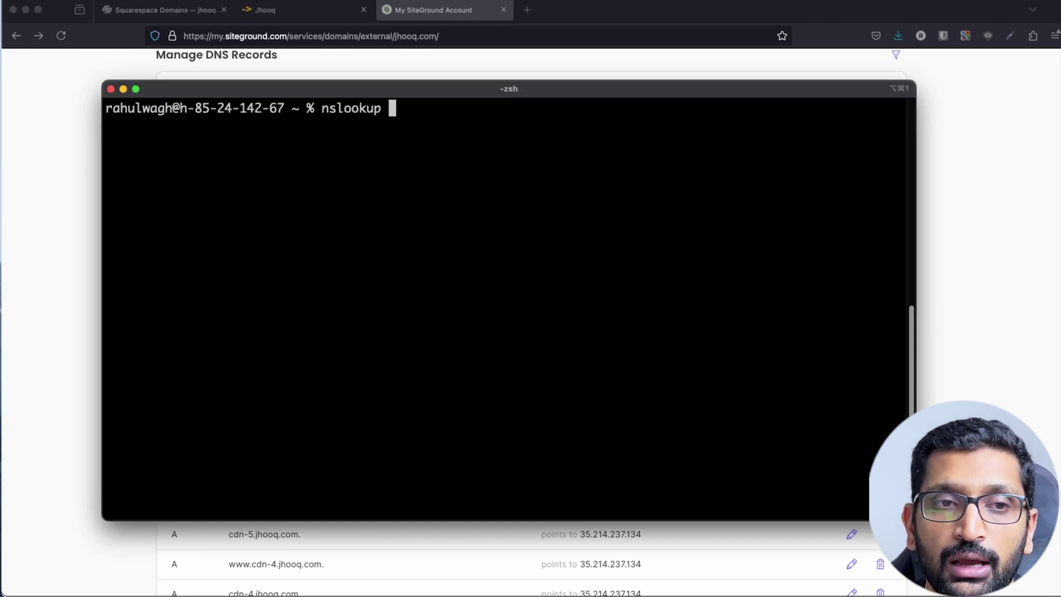
type("jh")
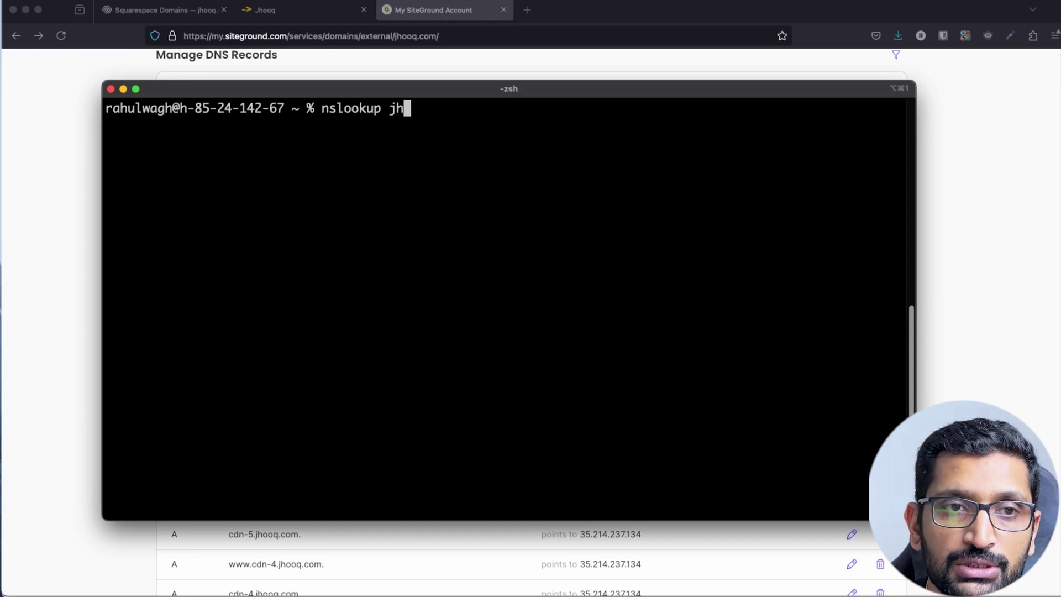
type("ooq.com")
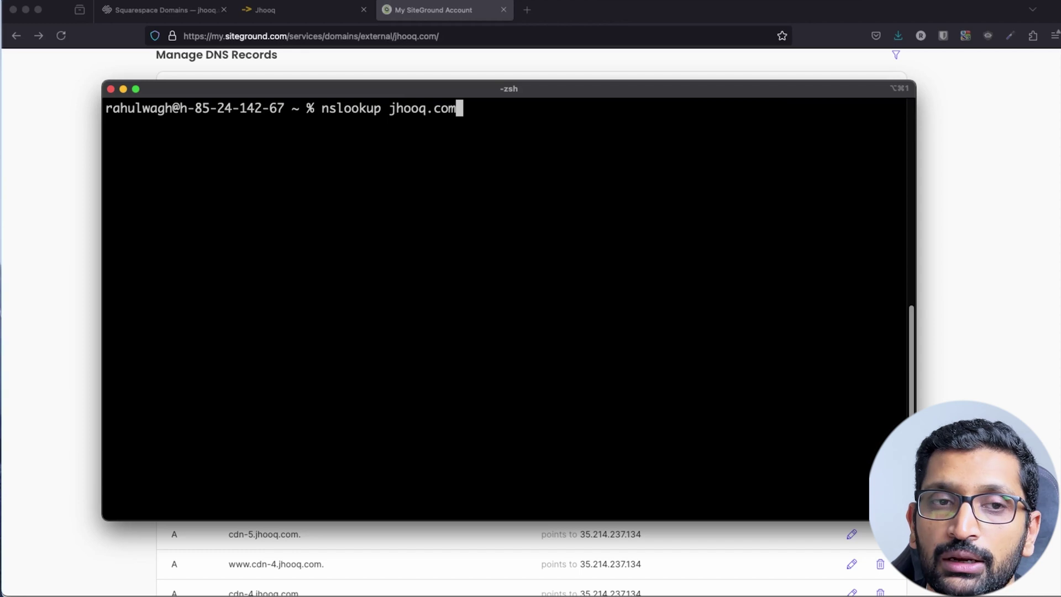
key("Return")
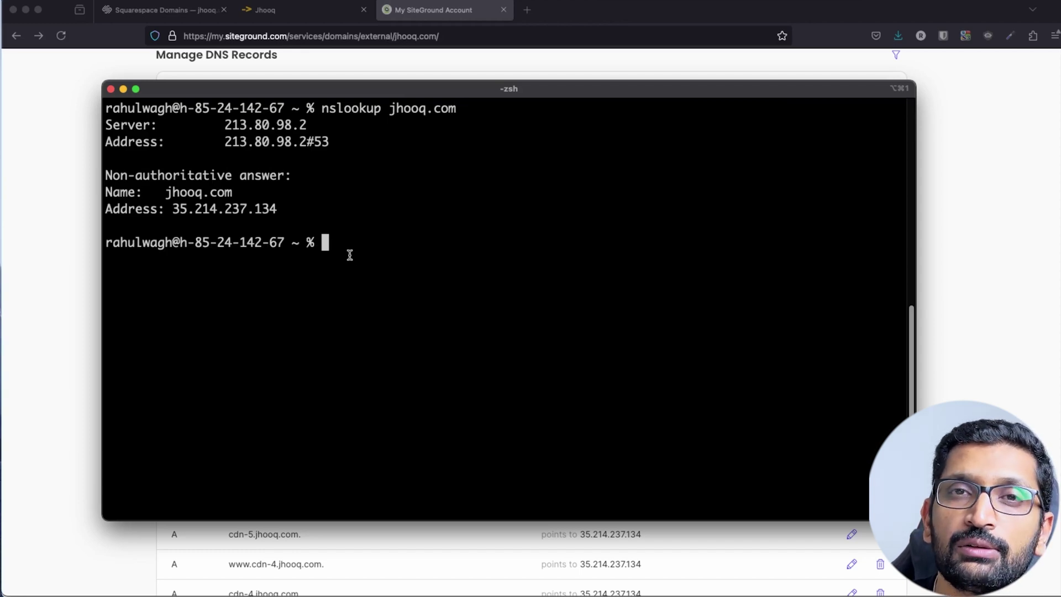
left_click_drag(278, 210, 171, 205)
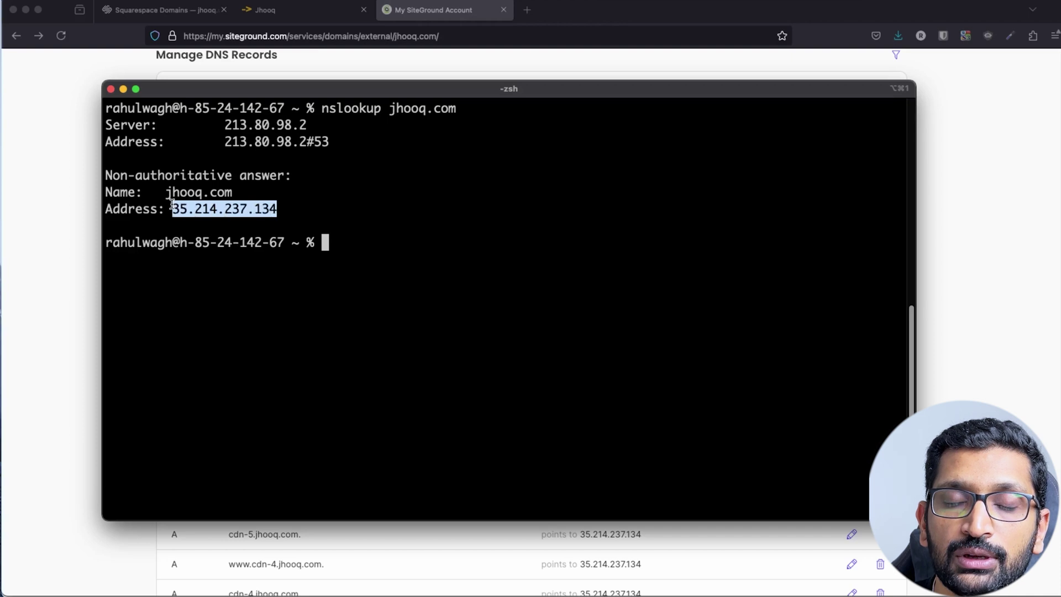
left_click(176, 208)
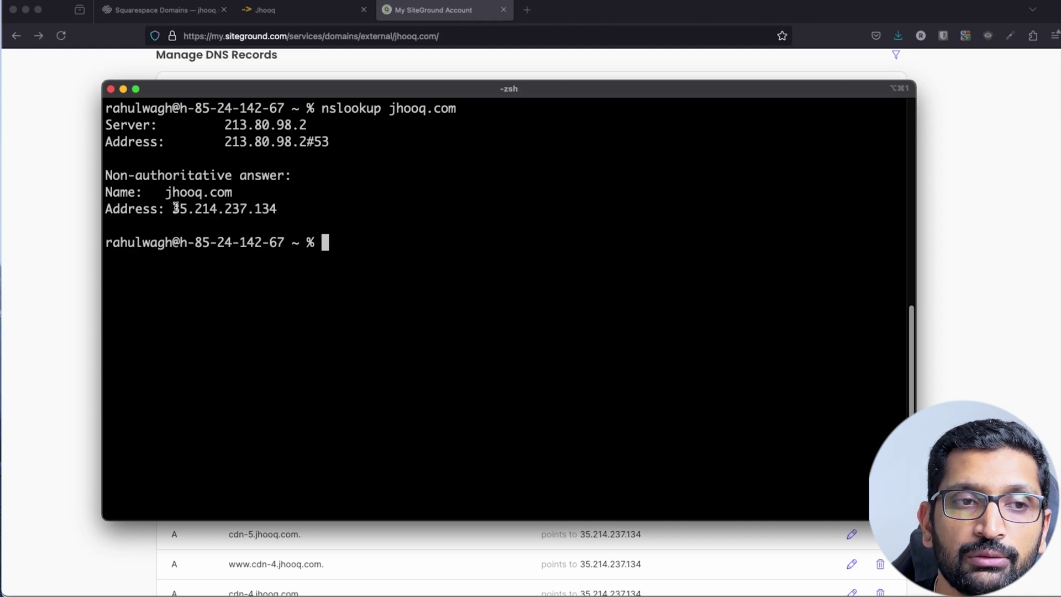
- Move the terminal window out of the way and check the IP address of the jhooq.com A record in SiteGround
left_click_drag(310, 94, 1060, 64)
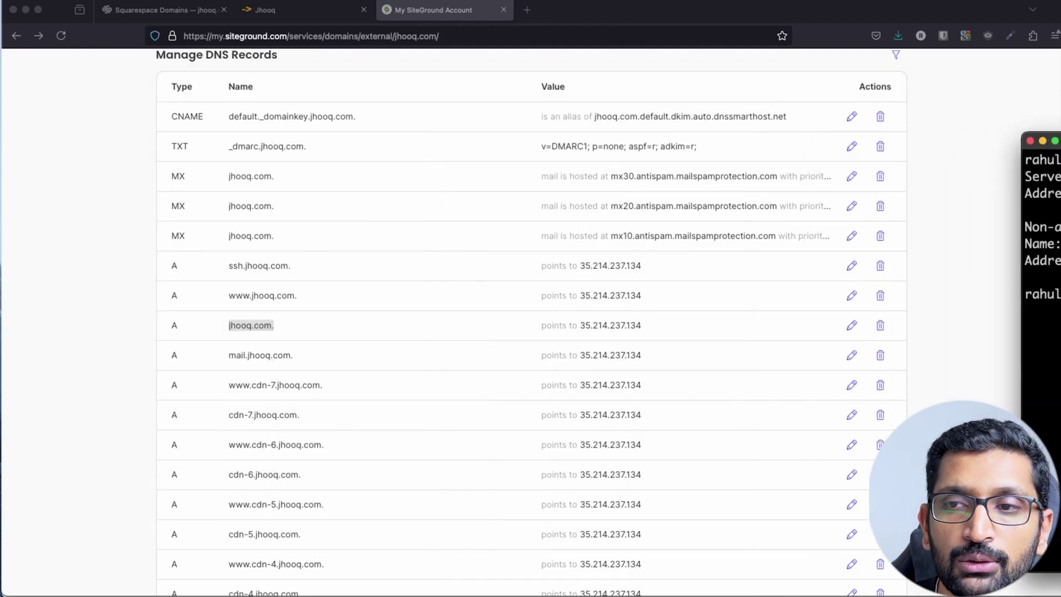
scroll(550, 348, "down", 3)
scroll(551, 347, "up", 5)
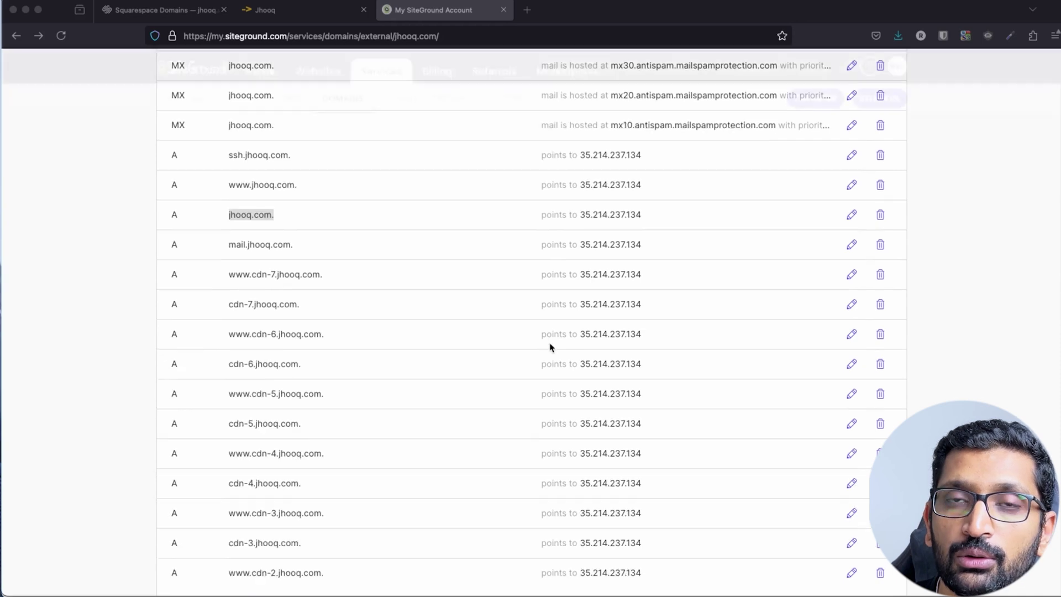
scroll(551, 347, "up", 4)
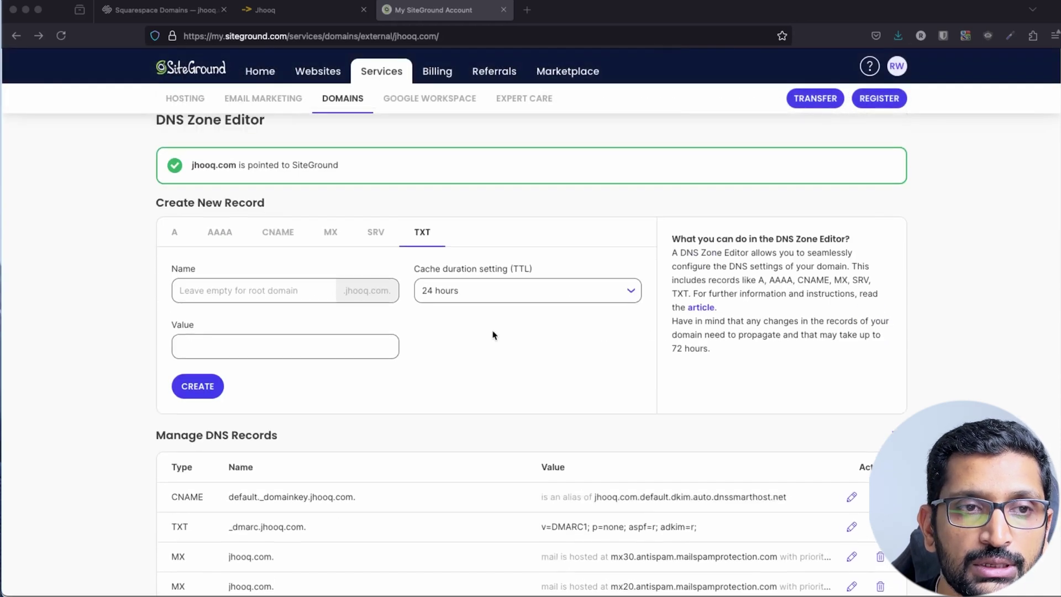
scroll(471, 367, "down", 6)
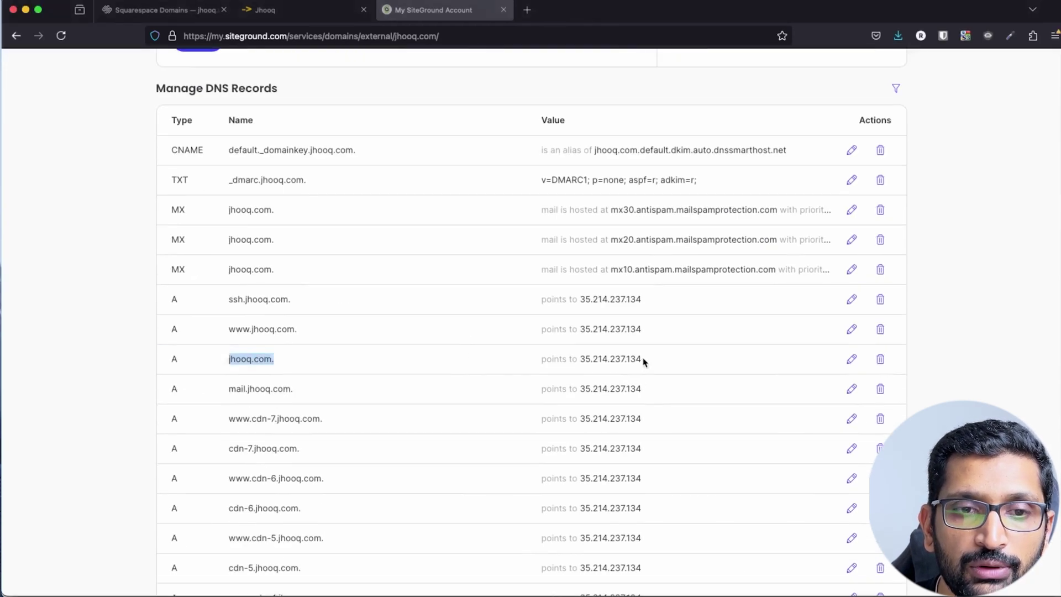
left_click_drag(580, 359, 650, 362)
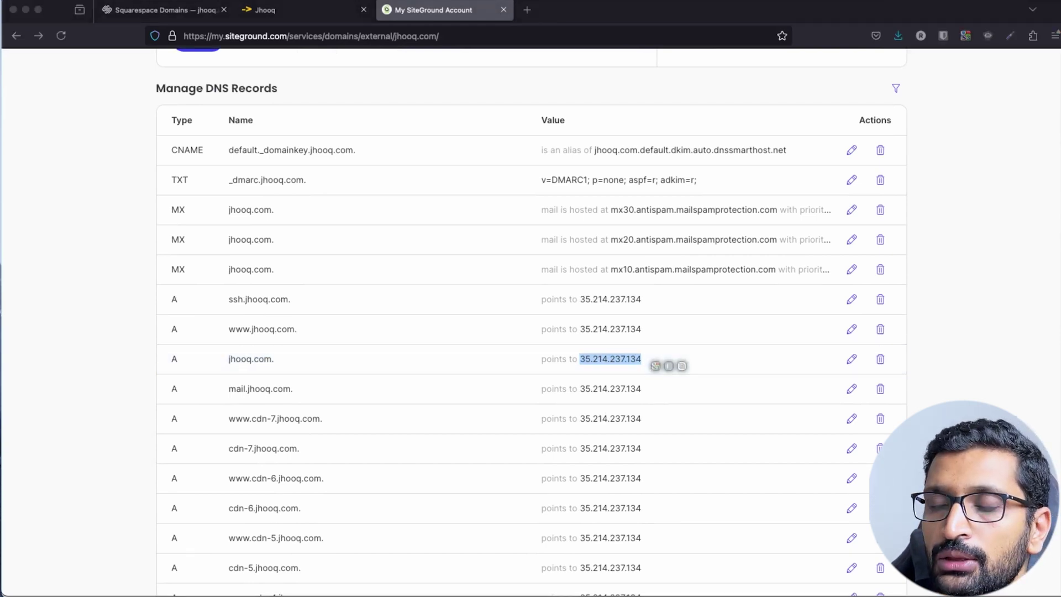
- Switch back to the terminal and compare the nslookup address with the A record's IP address
key("super+Tab")
left_click_drag(702, 107, 604, 106)
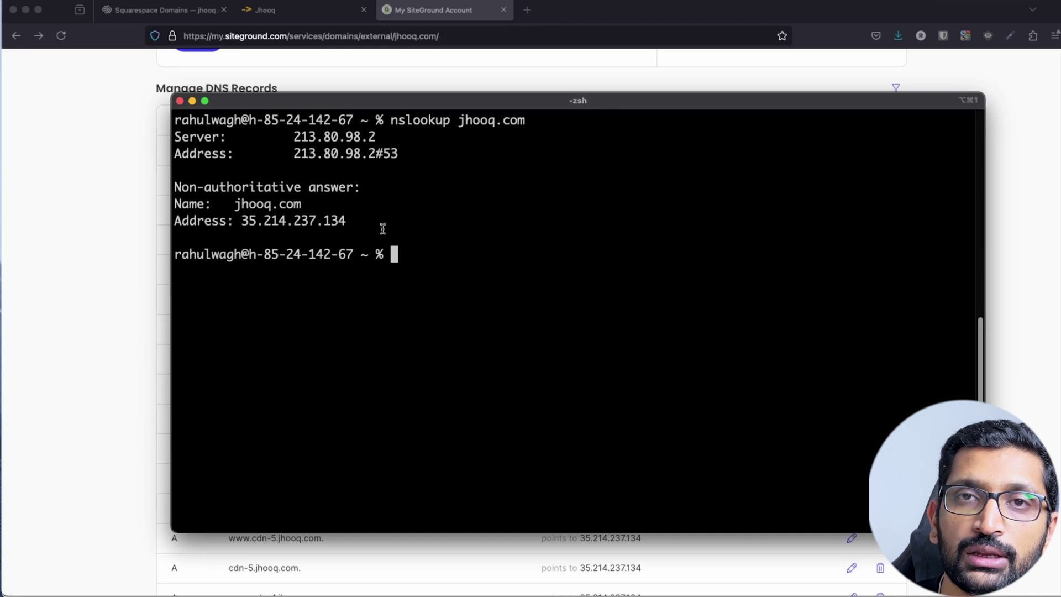
double_click(274, 218)
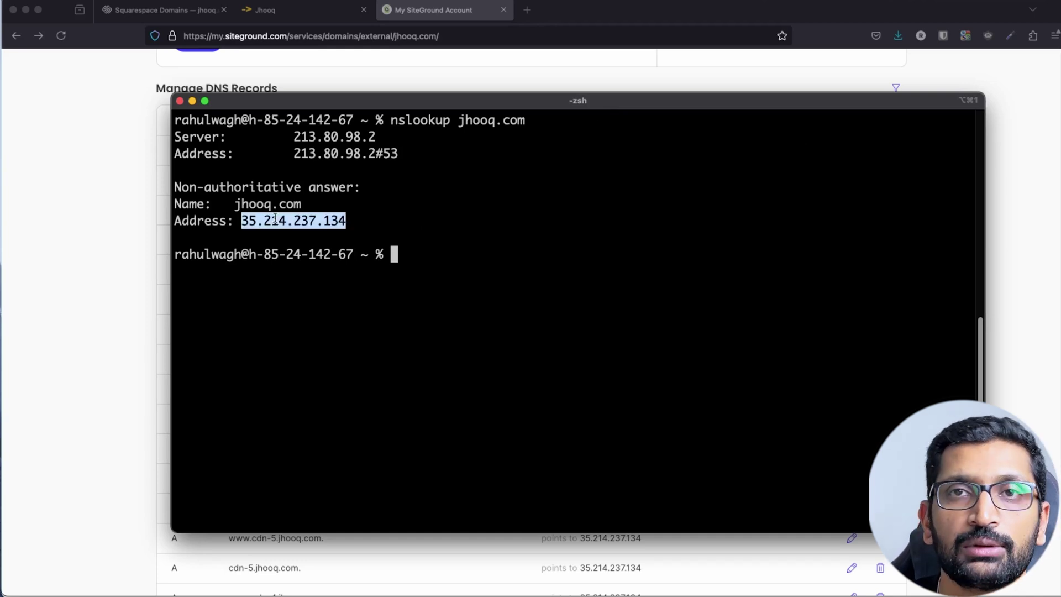
left_click(635, 393)
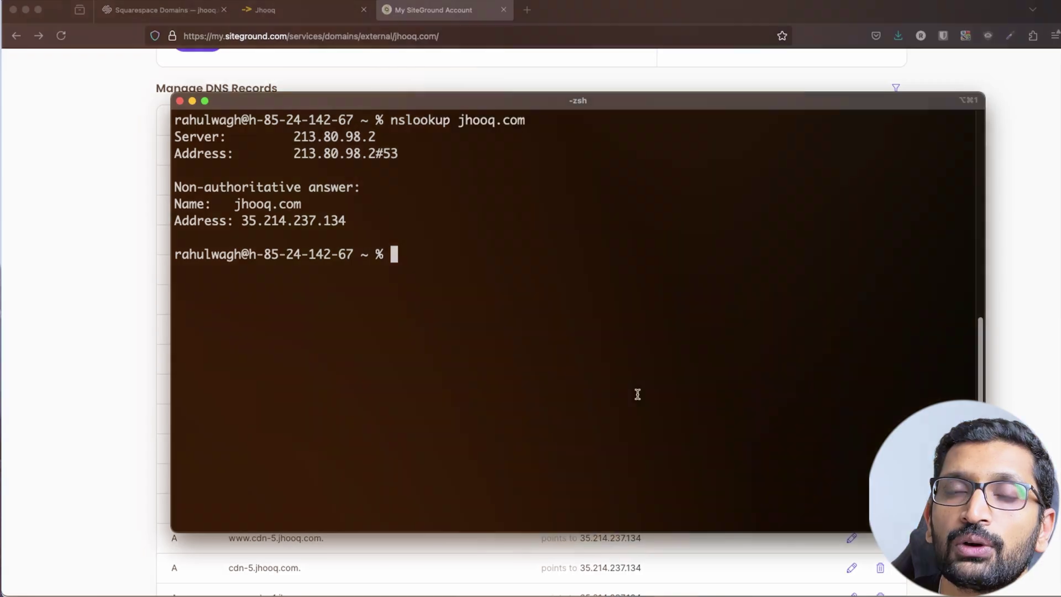
- Clear the terminal and query the domain's TXT records with nslookup -type=TXT jhooq.com
type("clear")
key("Return")
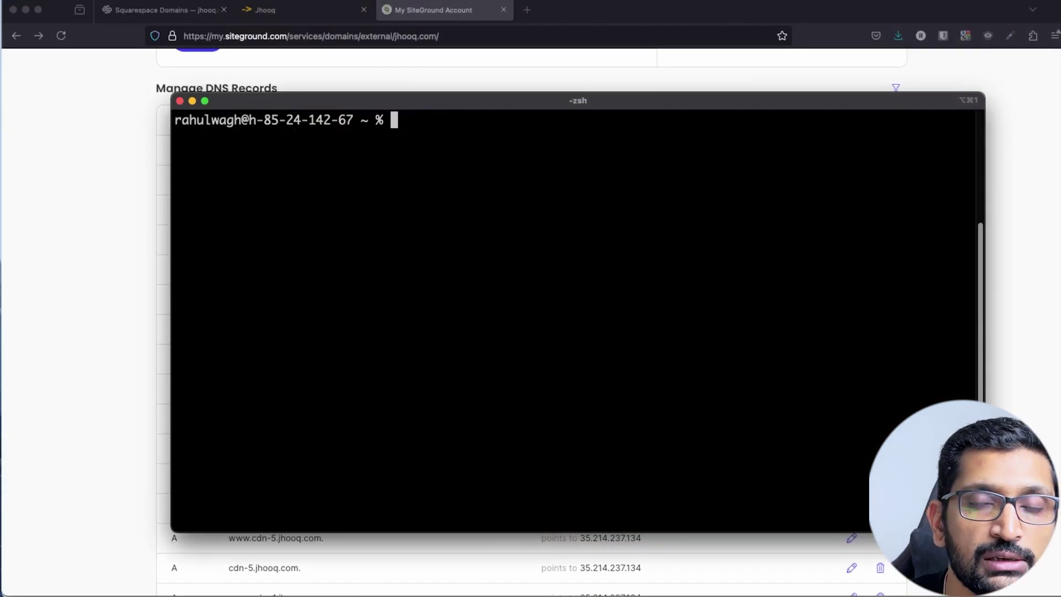
key("Up")
key("Up")
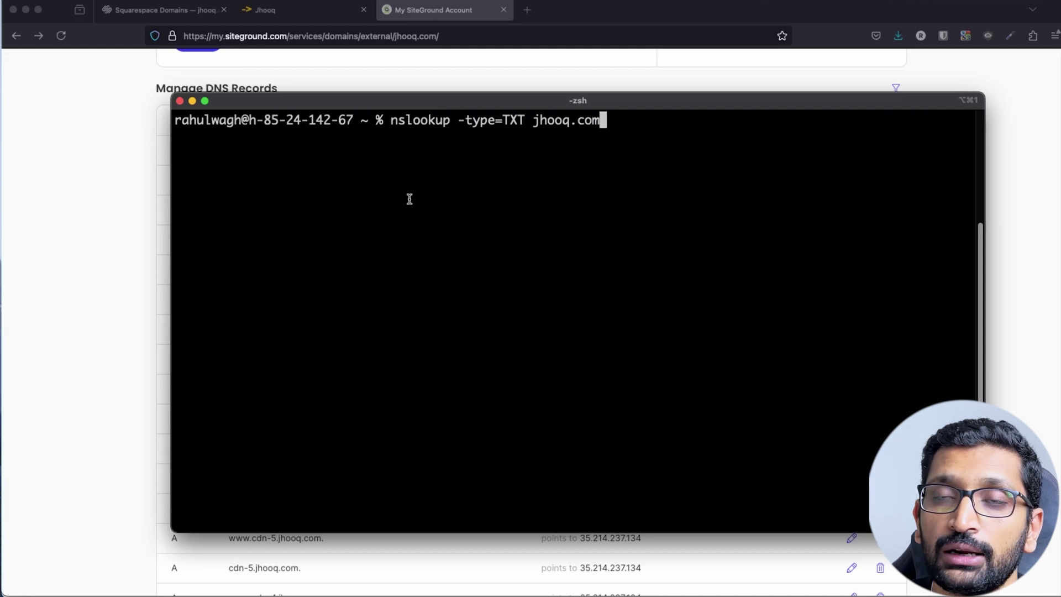
left_click_drag(391, 126, 535, 120)
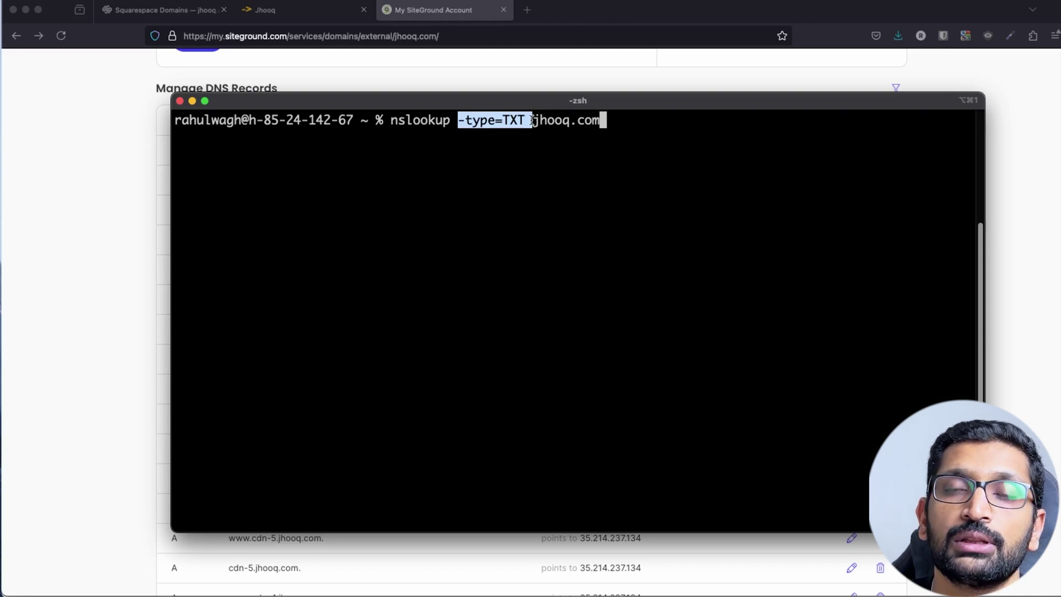
left_click(516, 157)
left_click_drag(503, 120, 603, 119)
left_click(582, 177)
left_click(564, 182)
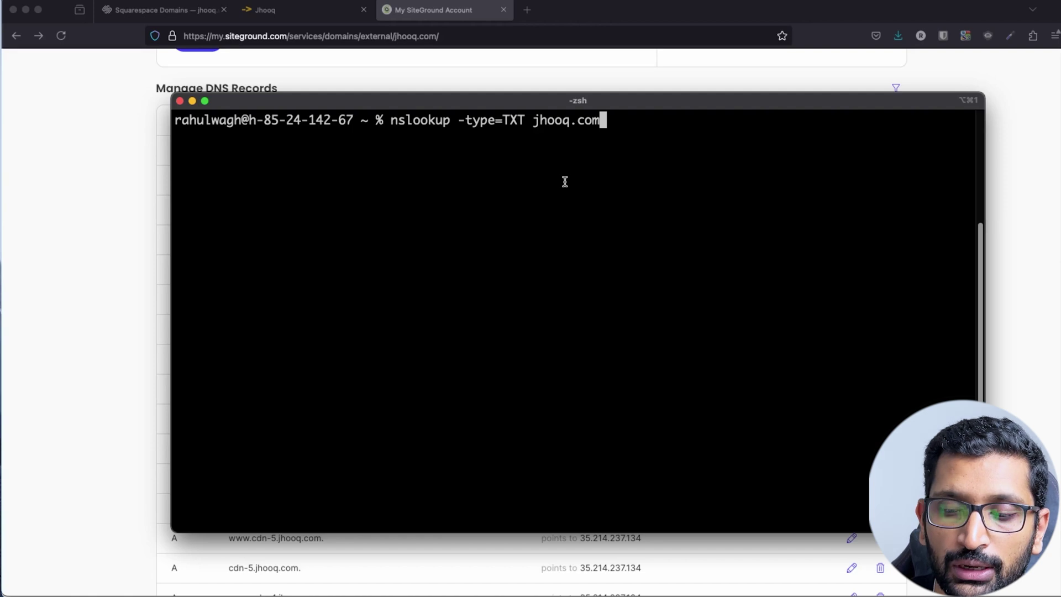
key("Return")
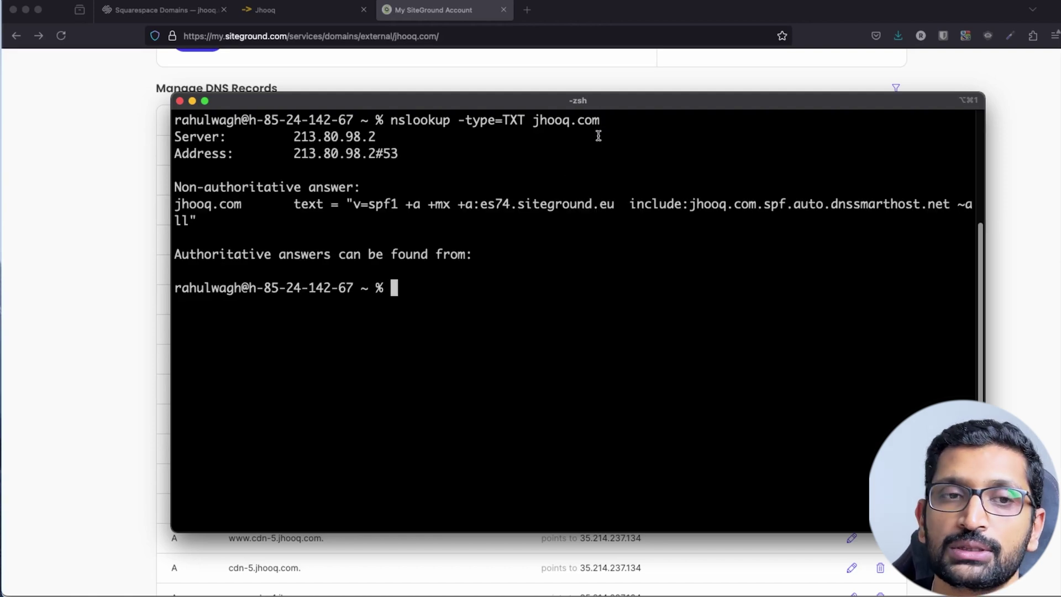
- Examine the text value and domain name returned in the non-authoritative answer of the TXT lookup
triple_click(566, 210)
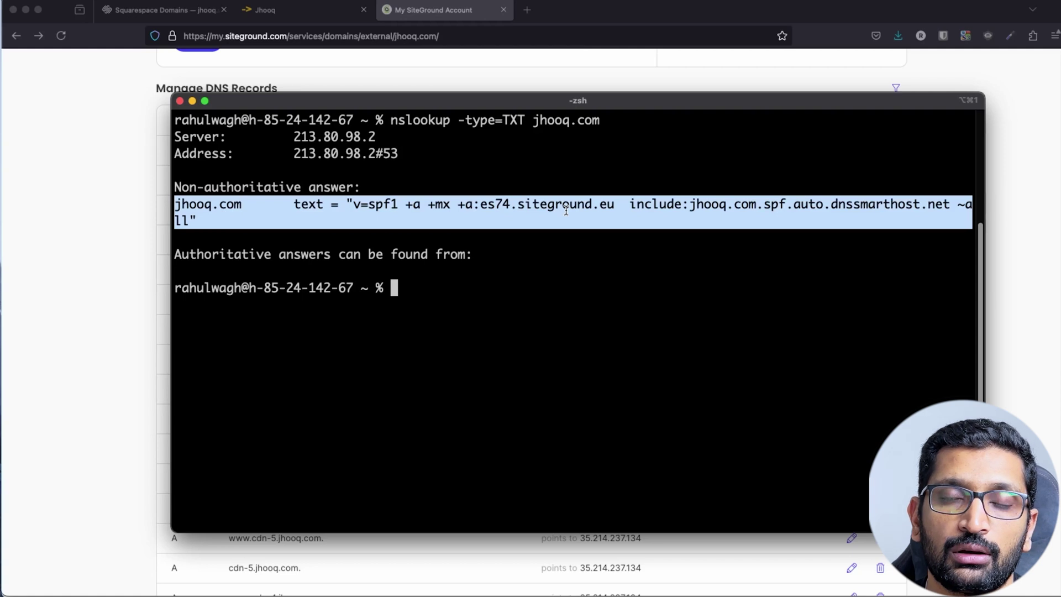
left_click(523, 248)
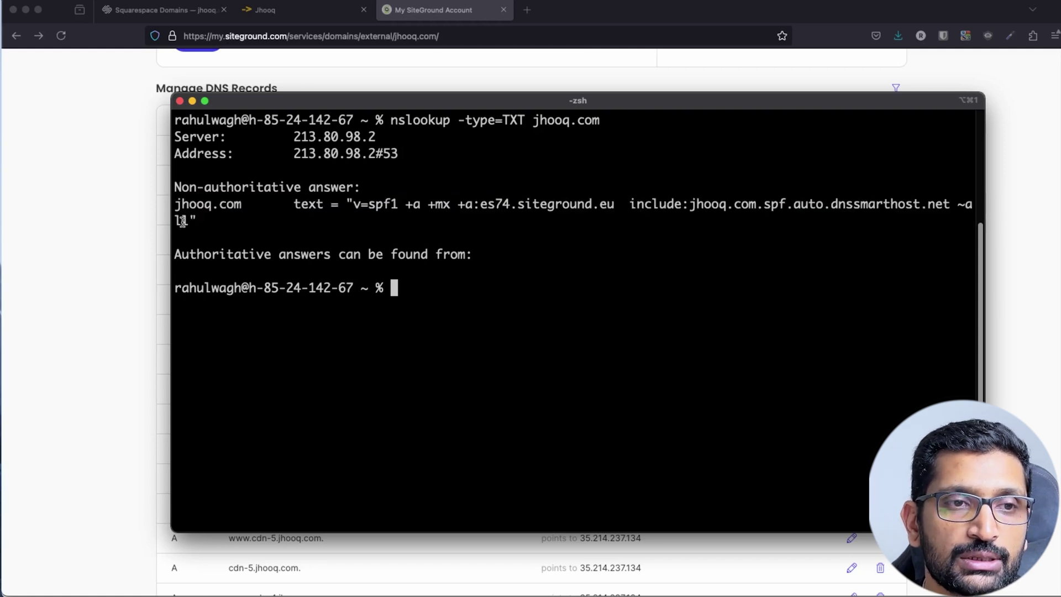
left_click_drag(243, 205, 178, 204)
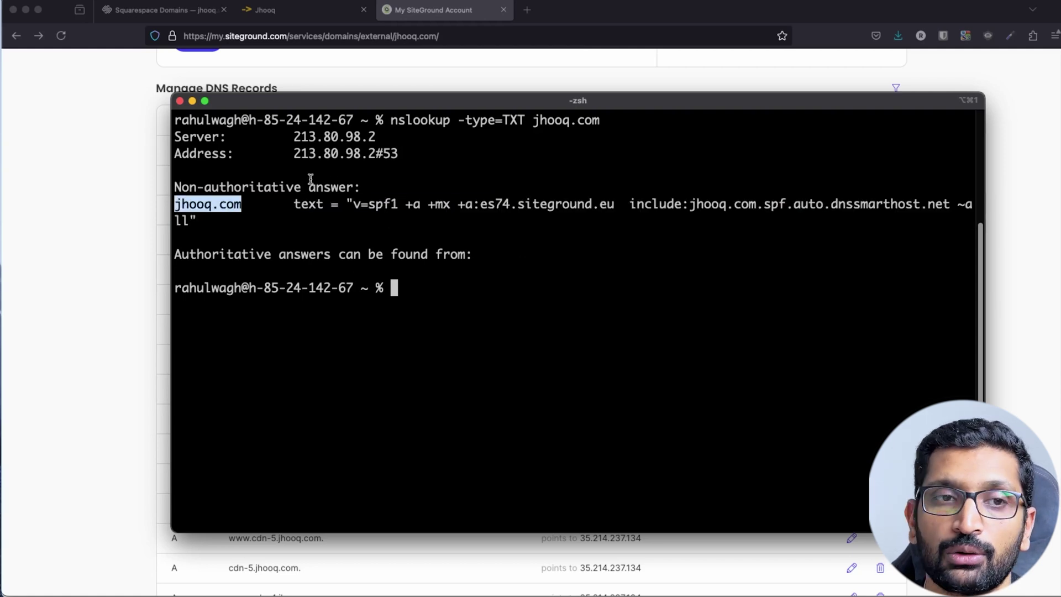
left_click_drag(404, 150, 276, 145)
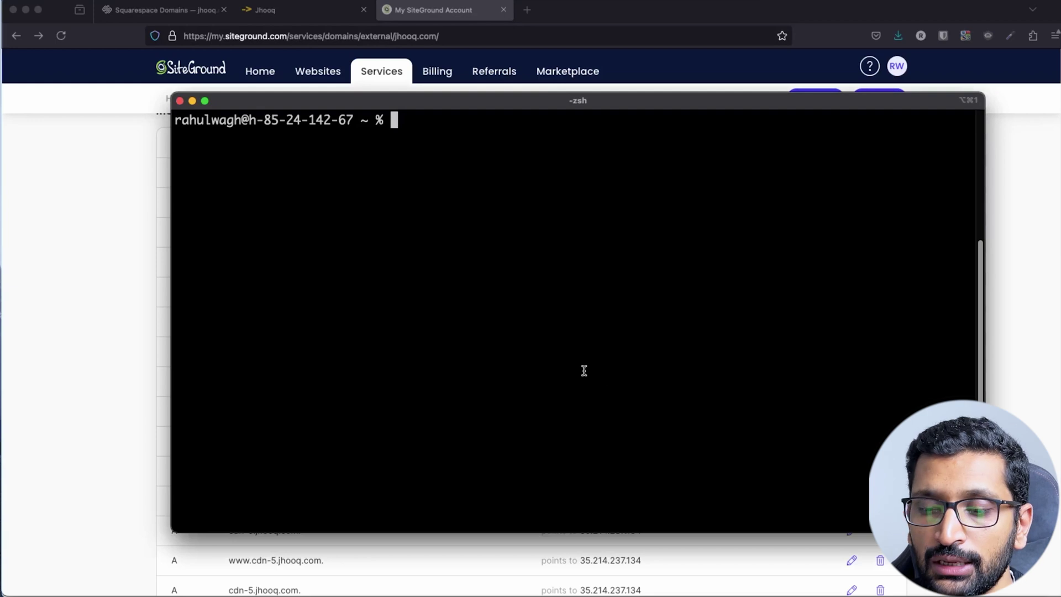
- Change the recalled lookup's record type to CNAME, run nslookup -type=CNAME jhooq.com and check the non-authoritative answer
key("Up")
key("Up")
key("Left")
key("Left")
key("Left")
key("Left")
key("Left")
key("Left")
key("Left")
key("Left")
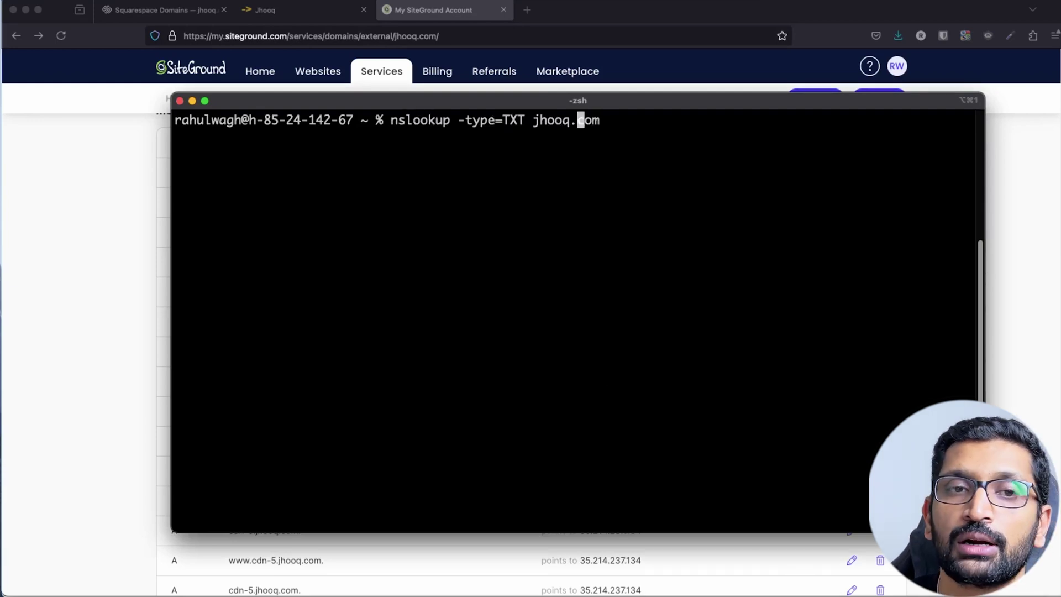
key("Left")
key("Left")
key("BackSpace")
key("BackSpace")
key("BackSpace")
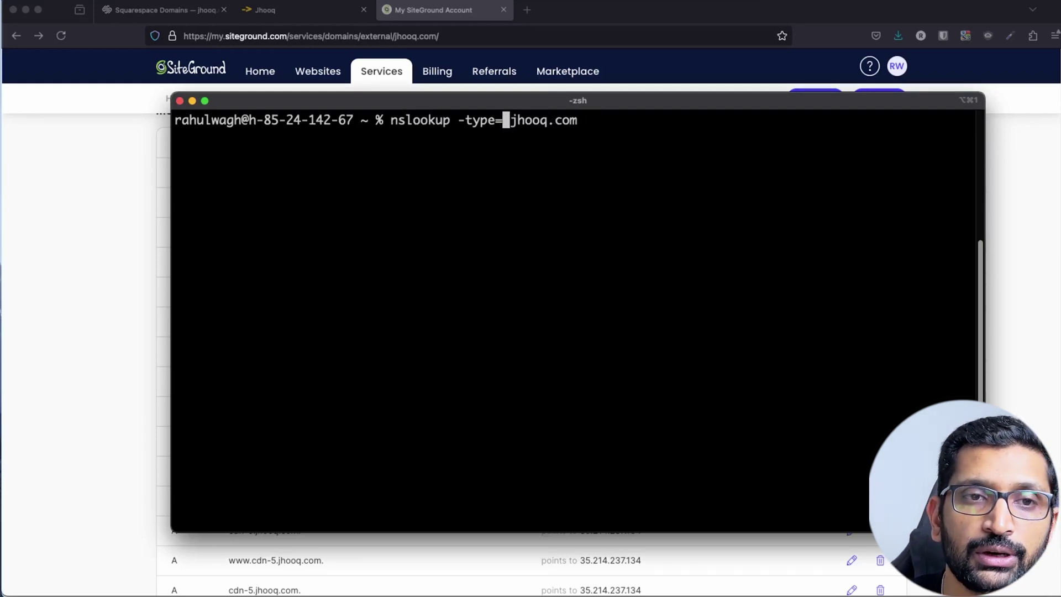
type("CNAME")
key("Return")
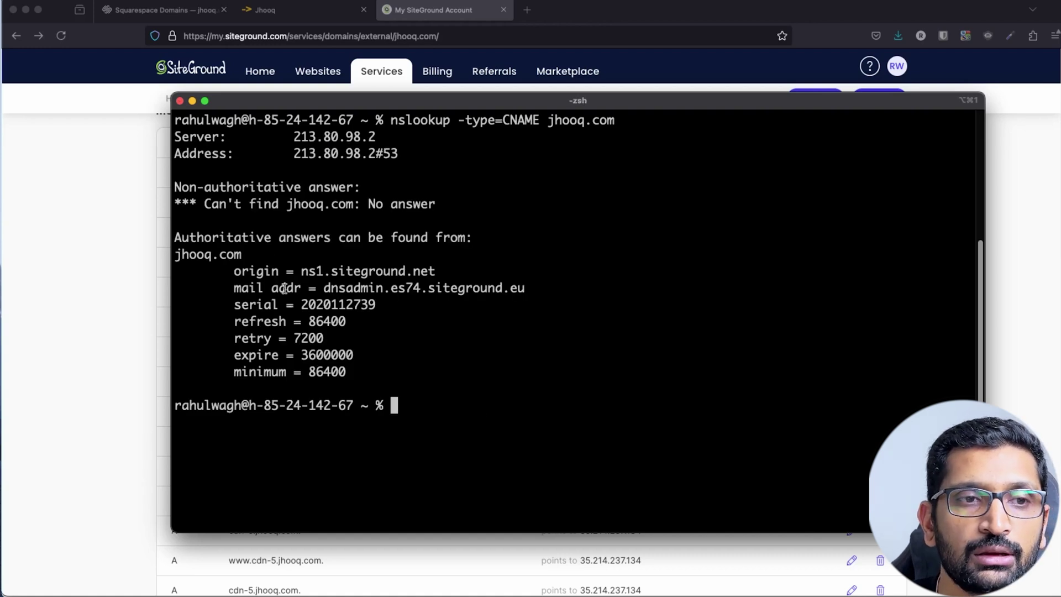
triple_click(337, 205)
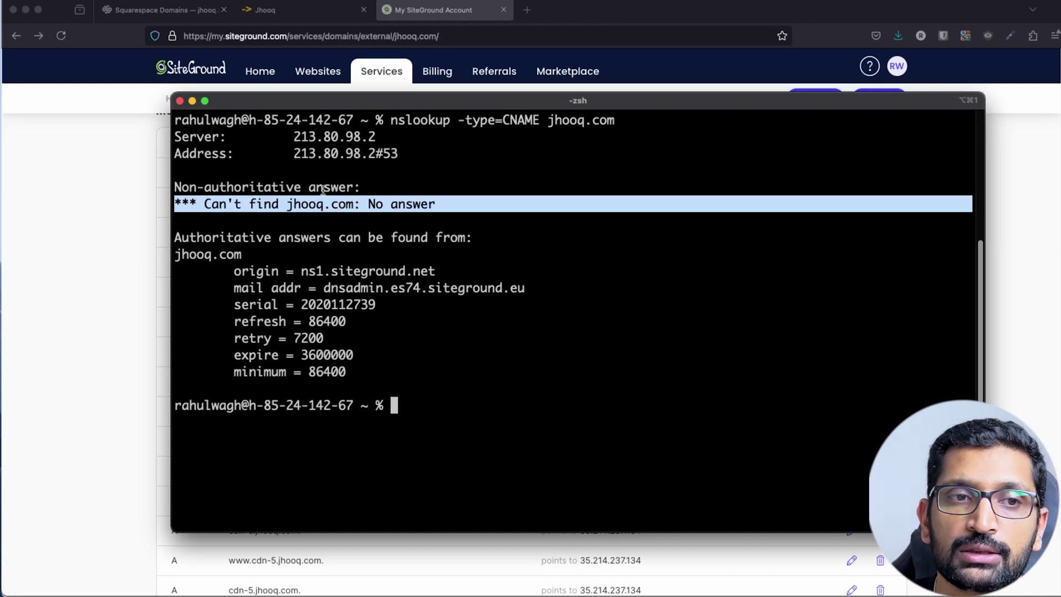
left_click(516, 405)
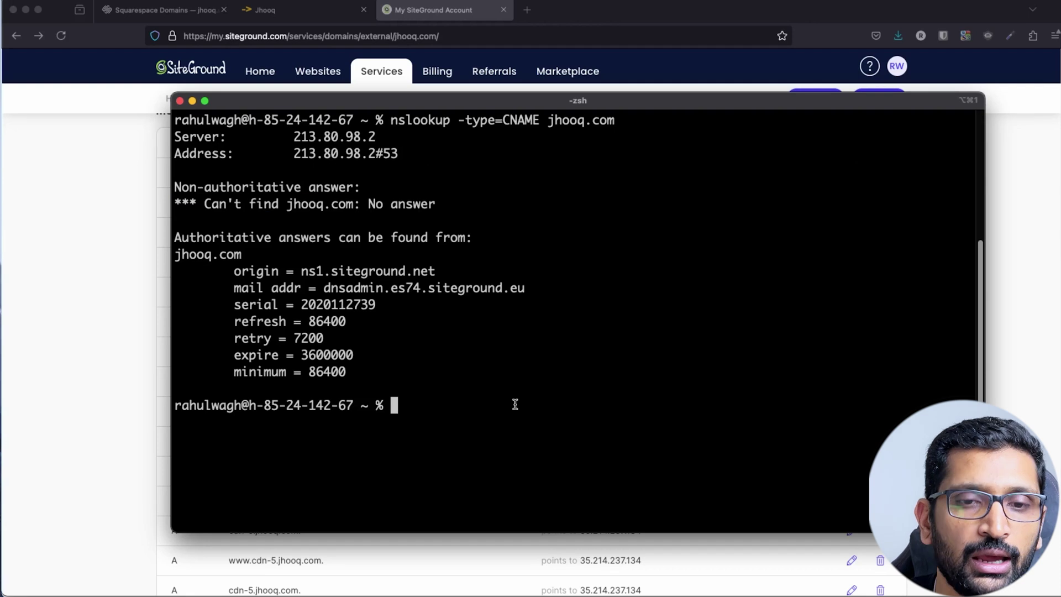
- Clear the terminal and query the domain's mail records with nslookup -type=mx jhooq.com
type("clear")
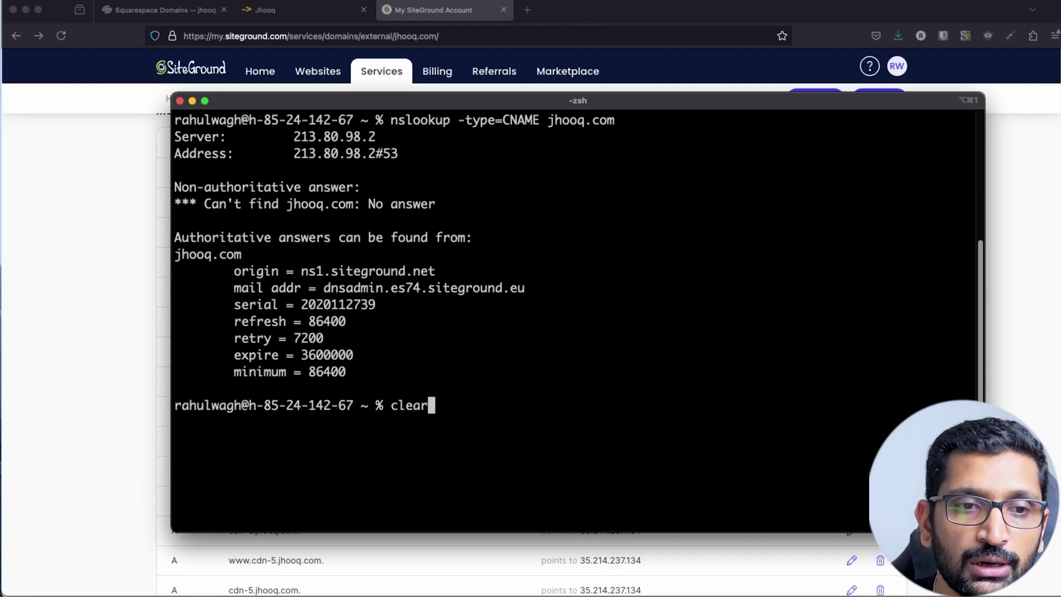
key("Return")
key("Up")
key("Left")
key("Left")
key("Left")
key("Left")
key("Left")
key("Left")
key("Left")
key("Left")
key("Left")
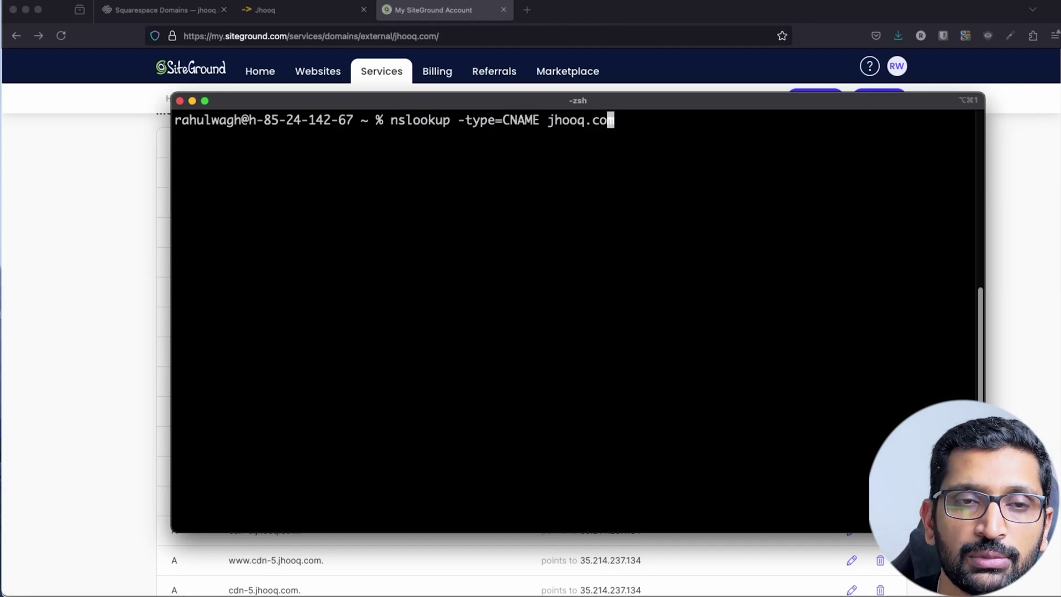
key("BackSpace")
key("BackSpace")
key("BackSpace")
key("BackSpace")
key("BackSpace")
key("BackSpace")
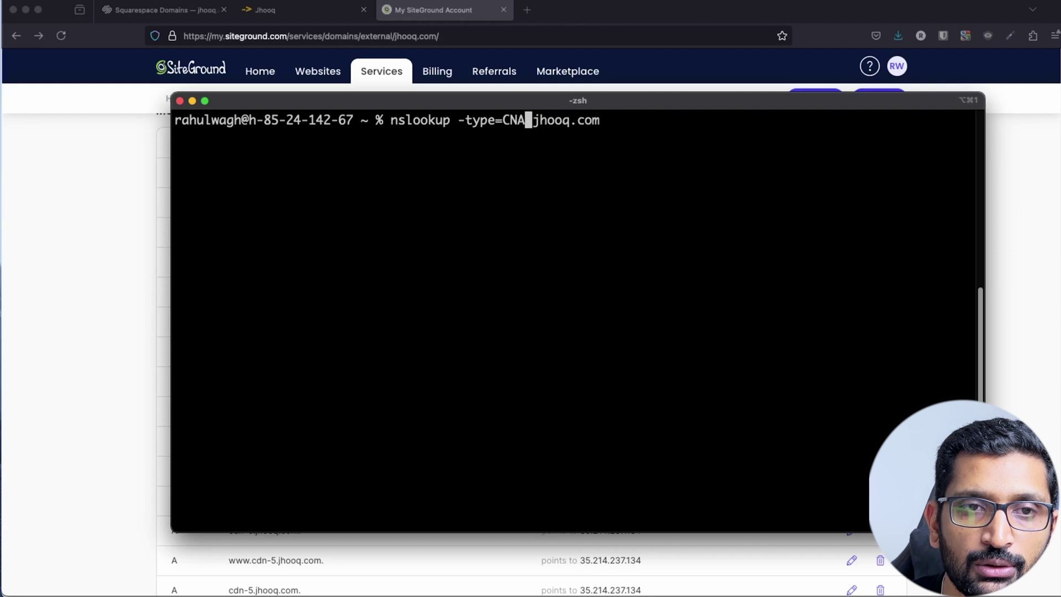
type("mx")
key("Return")
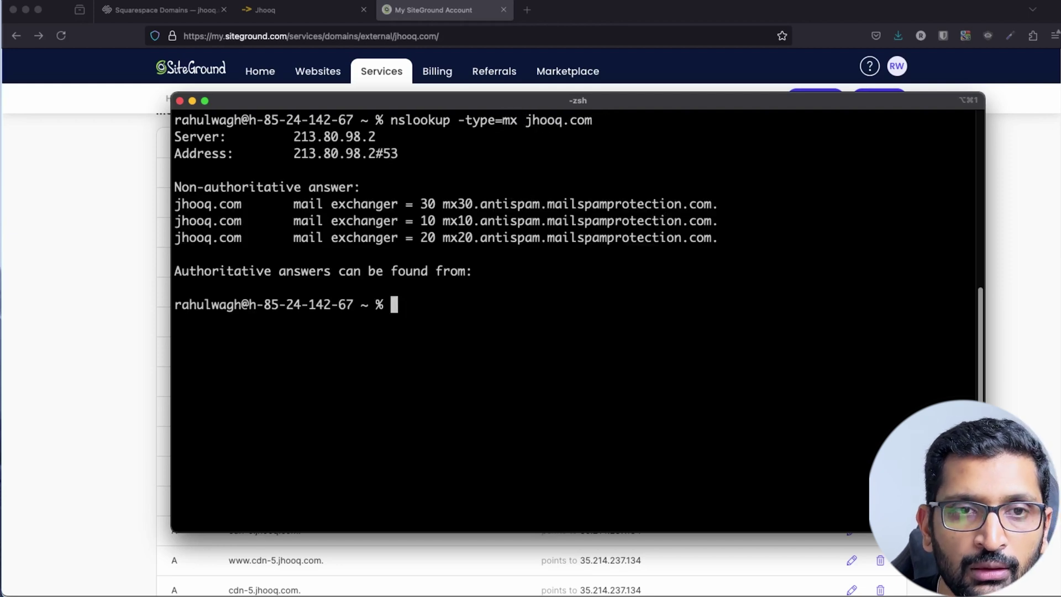
- Examine the mail exchanger entries returned for jhooq.com, highlighting individual lines and the whole list
triple_click(507, 204)
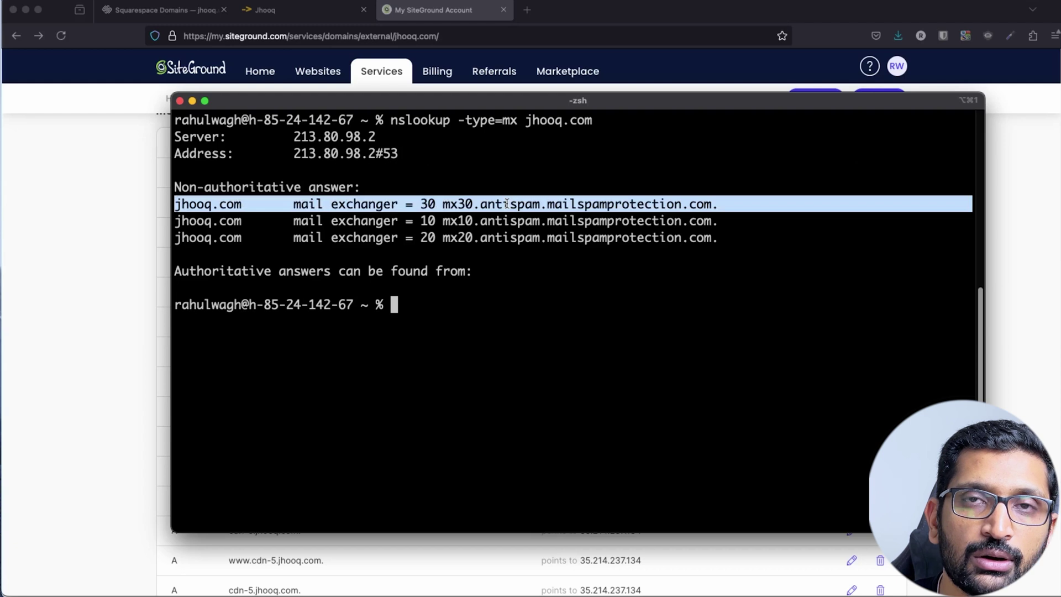
triple_click(485, 221)
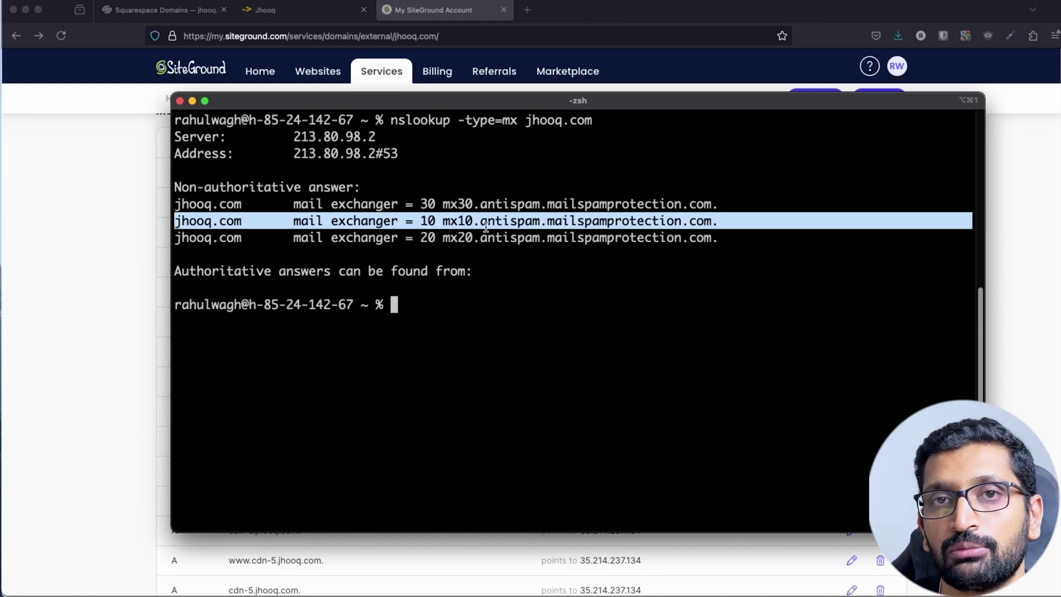
left_click(484, 249)
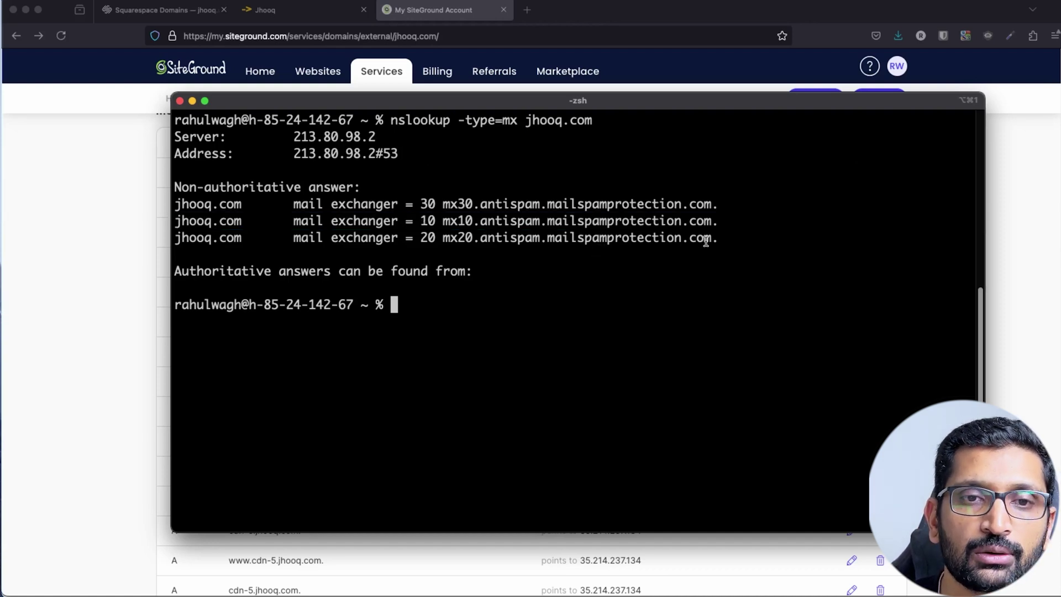
left_click_drag(711, 239, 174, 204)
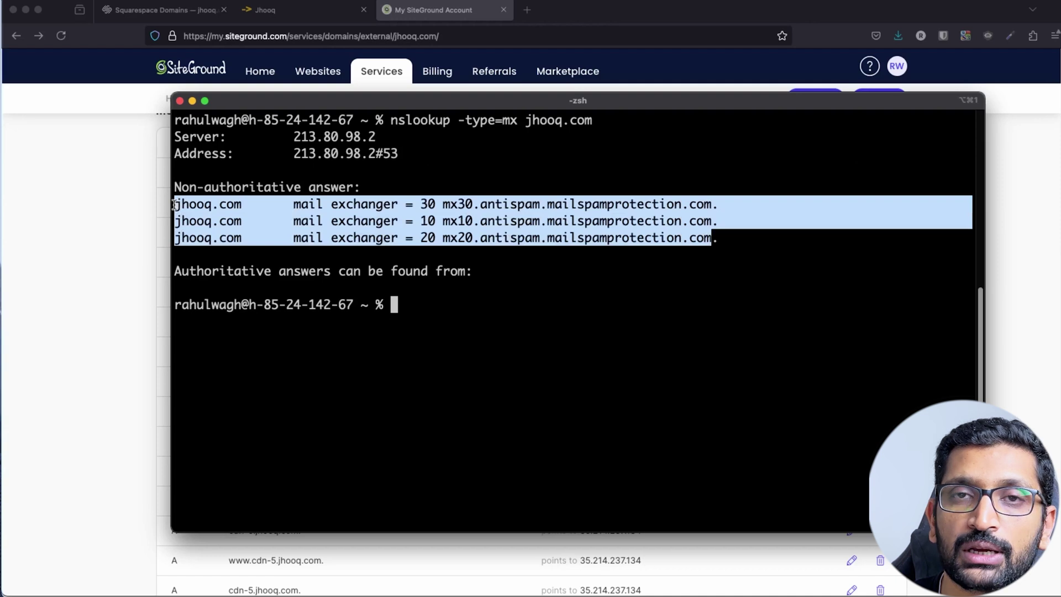